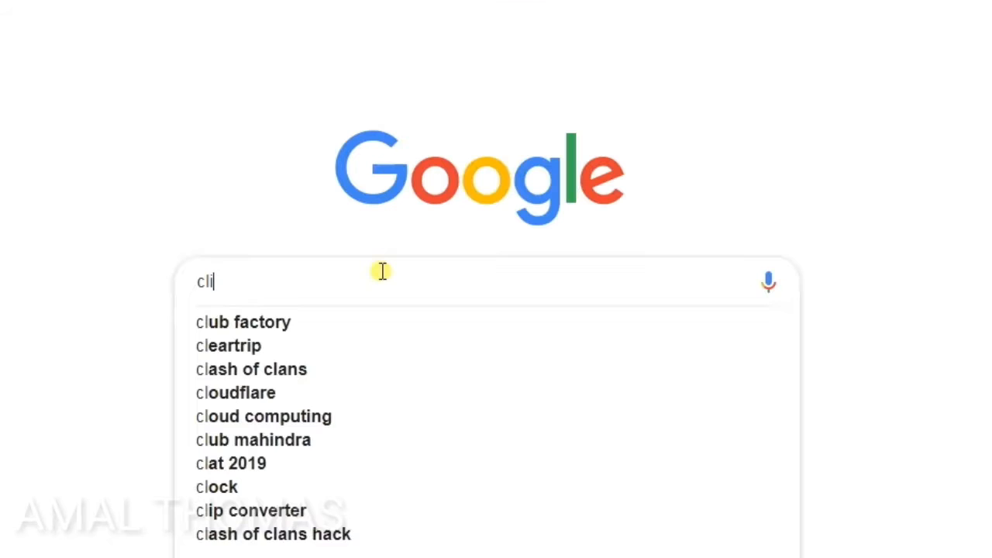
Search Google for "clickbank"
text(ick)
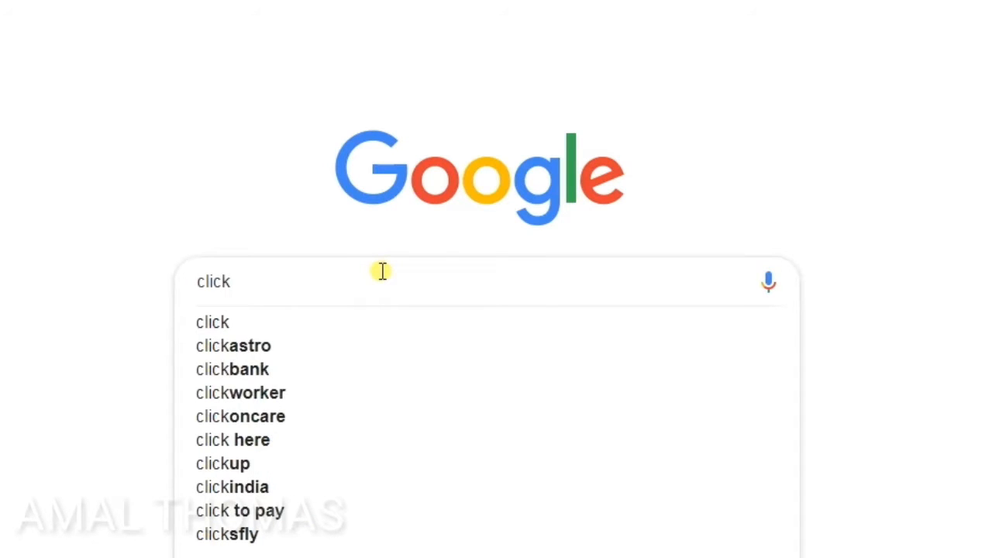
text(bank)
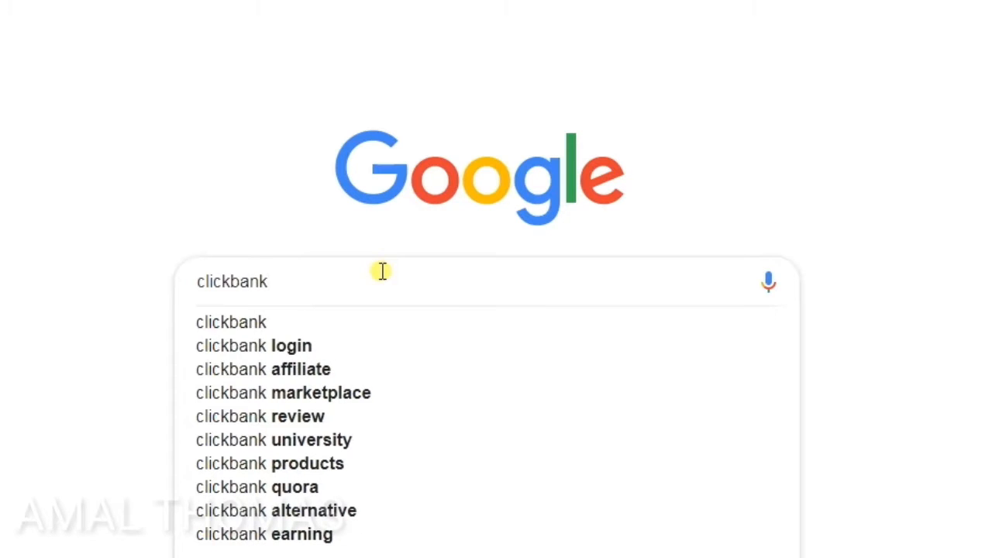
key(Return)
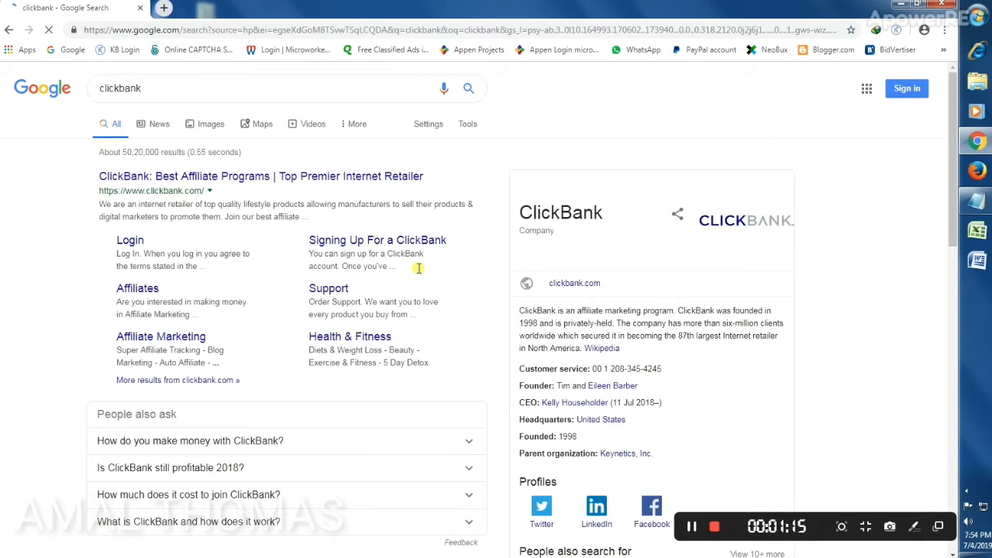
Open the official ClickBank homepage from the search results in a new tab and switch to it
click(317, 177)
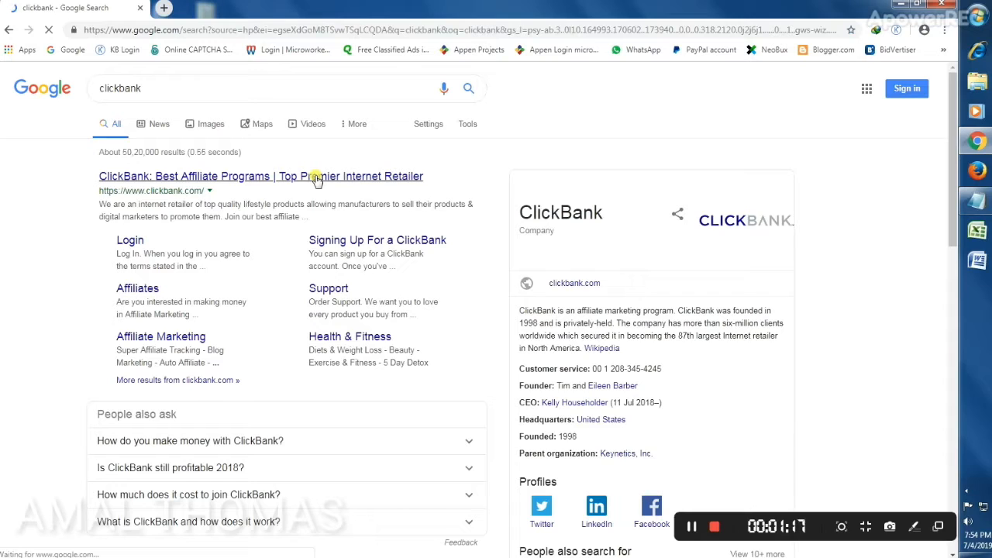
right_click(317, 178)
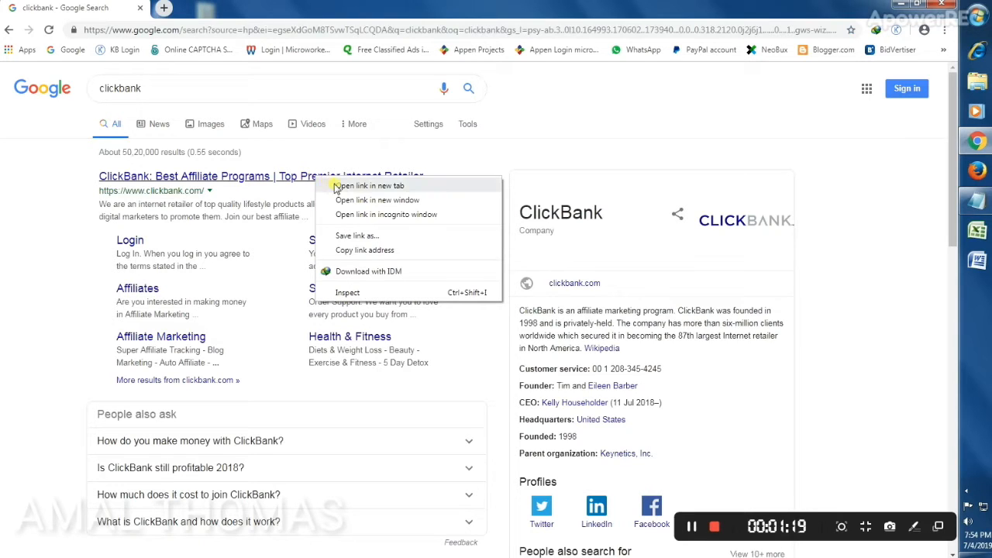
click(336, 186)
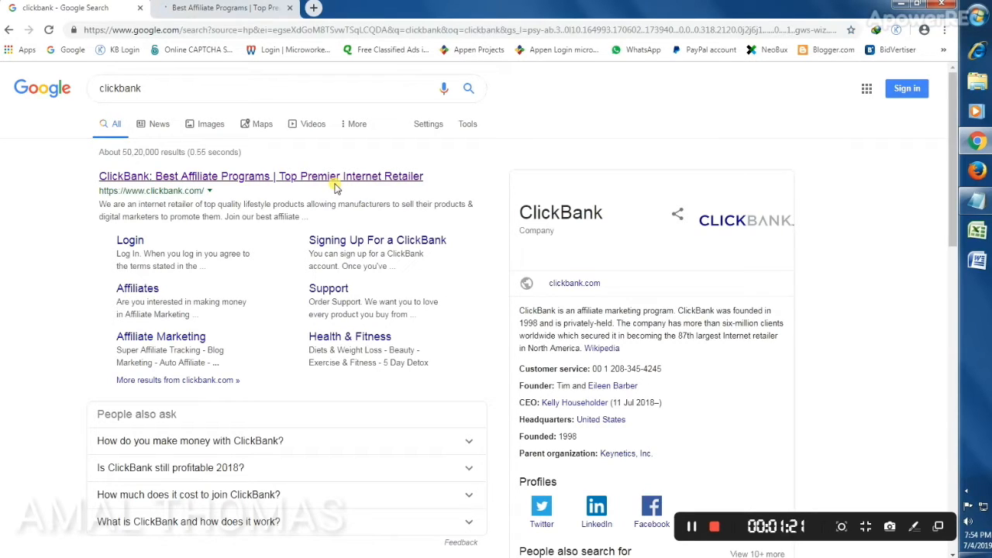
click(186, 11)
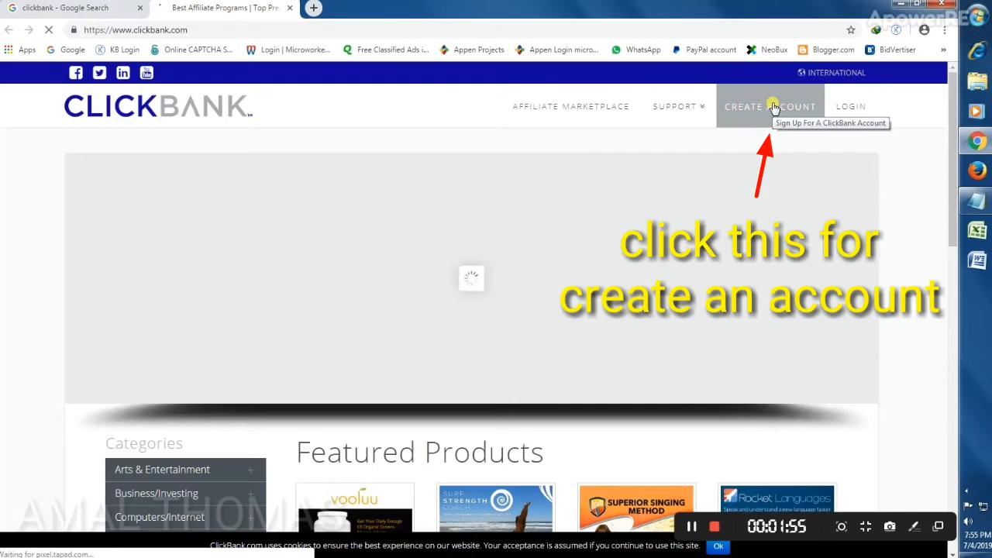
Open ClickBank's account sign-up form and look over its personal information fields
click(766, 108)
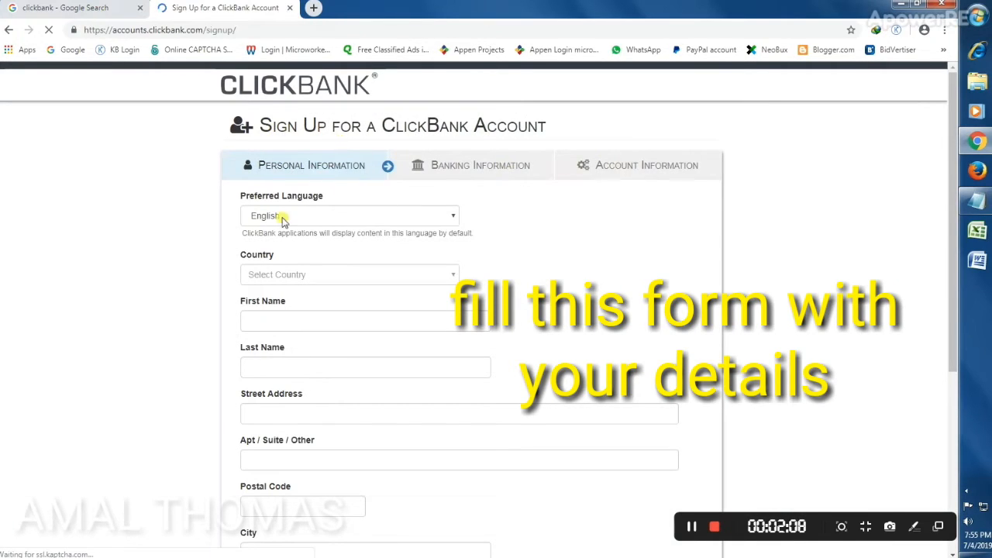
scroll(410, 376, down, 3)
scroll(410, 376, up, 3)
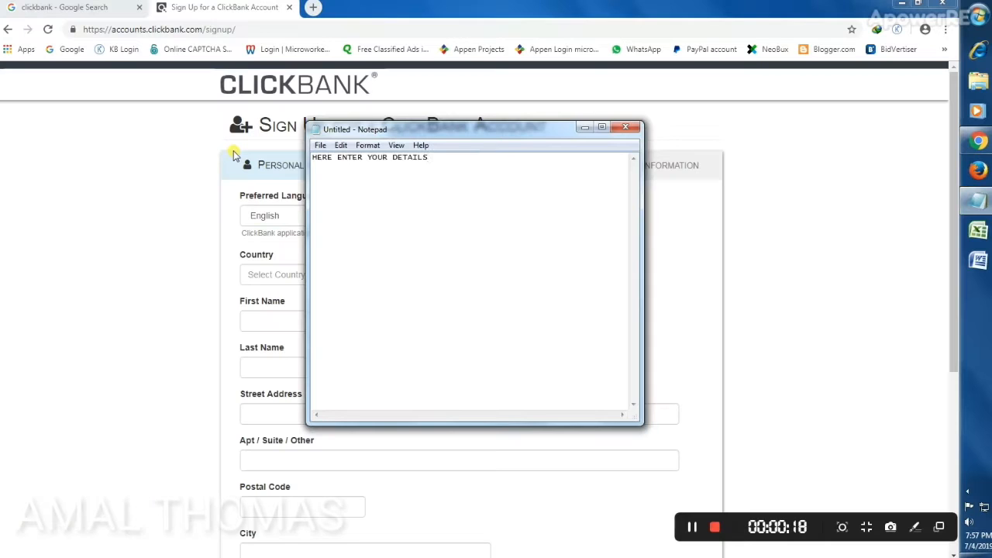
Return to the sign-up form and set the preferred language to English and the country to India
click(130, 279)
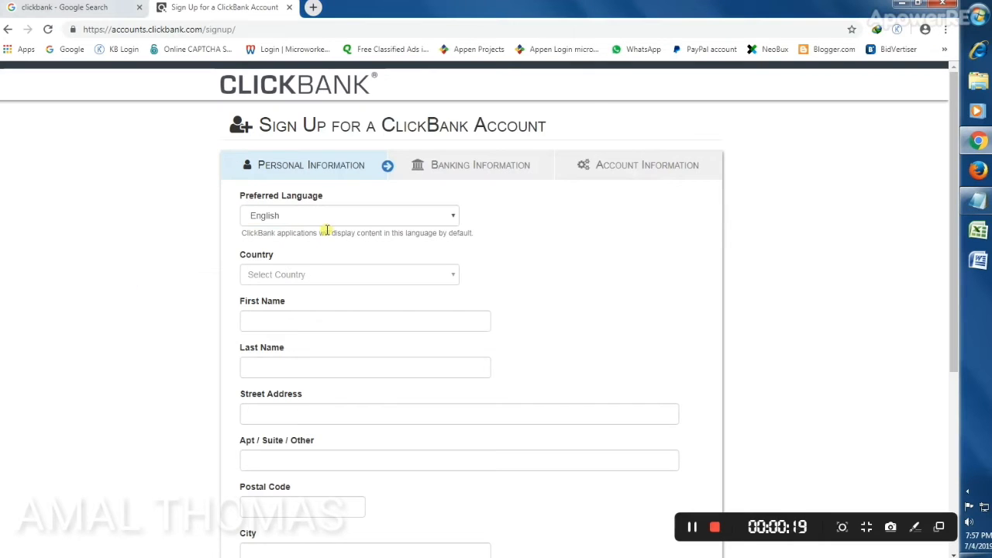
click(186, 183)
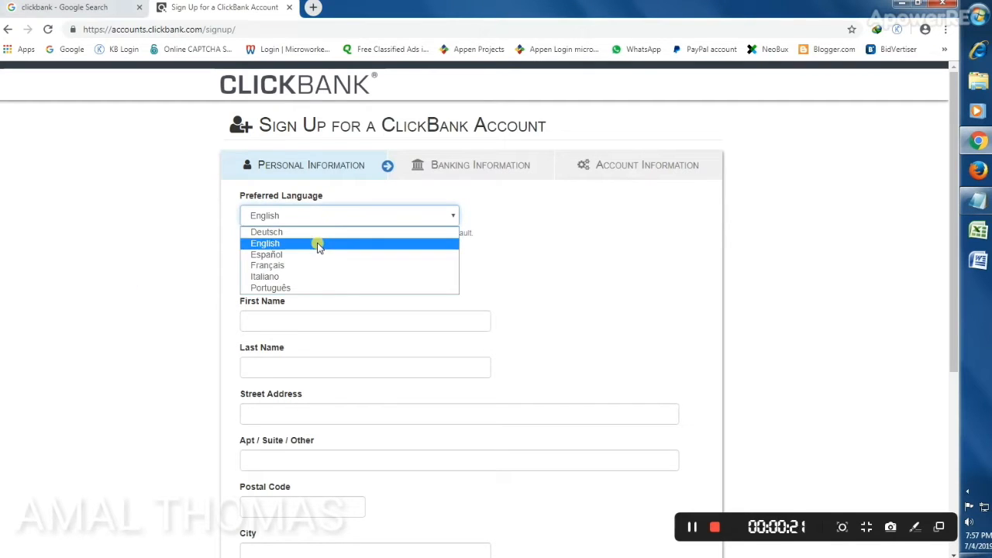
click(319, 243)
click(288, 274)
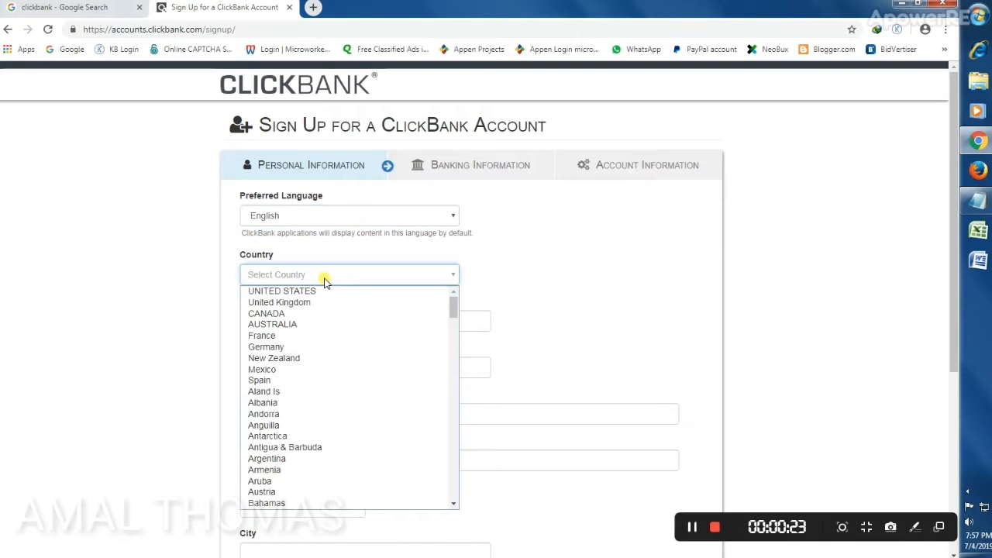
text(india)
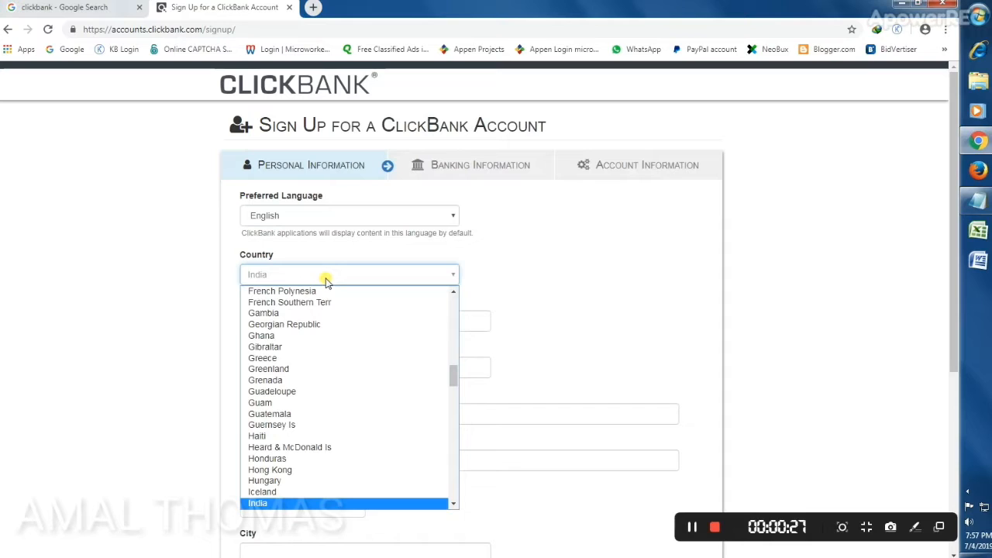
click(279, 503)
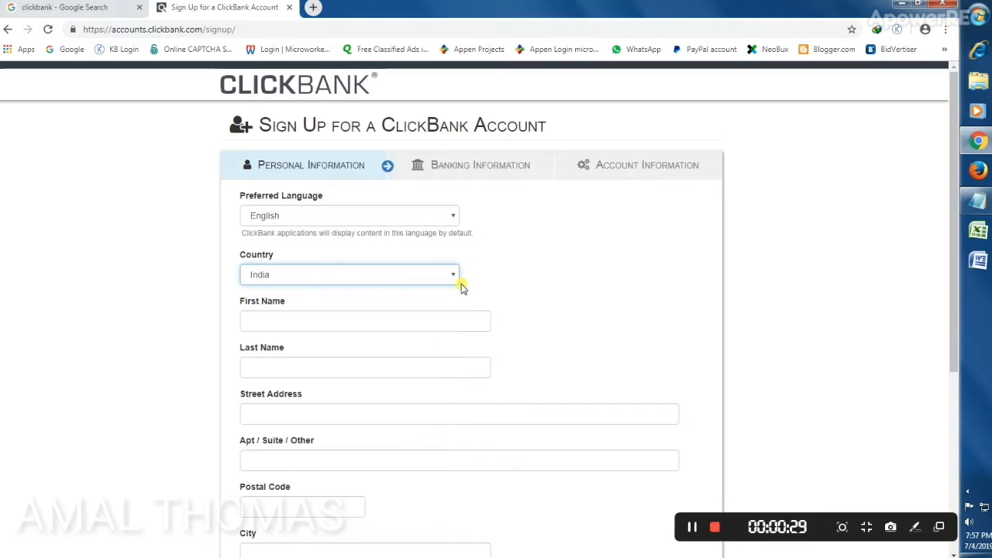
Complete and submit the personal details with state KERALA, and fill in the payee name, bank name and banking country India
click(359, 320)
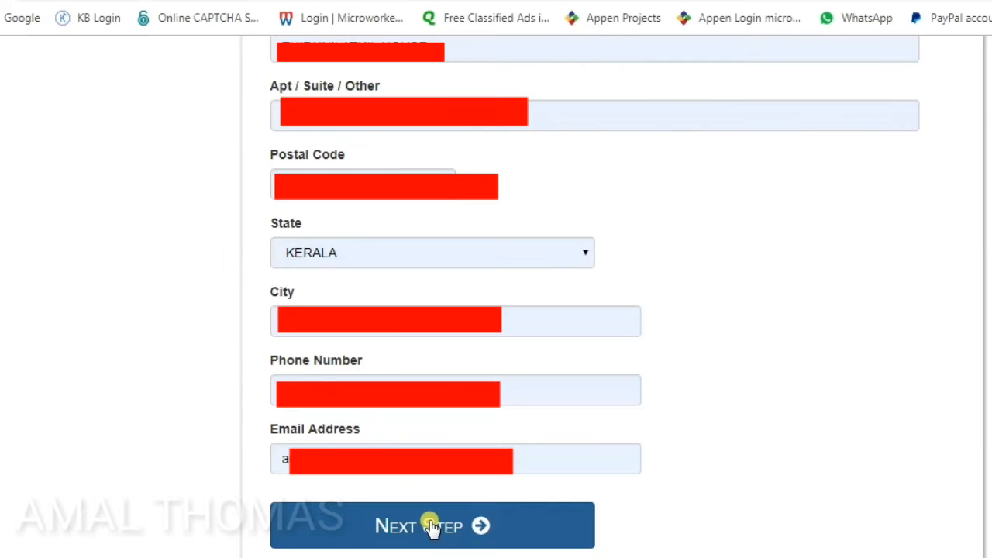
click(431, 526)
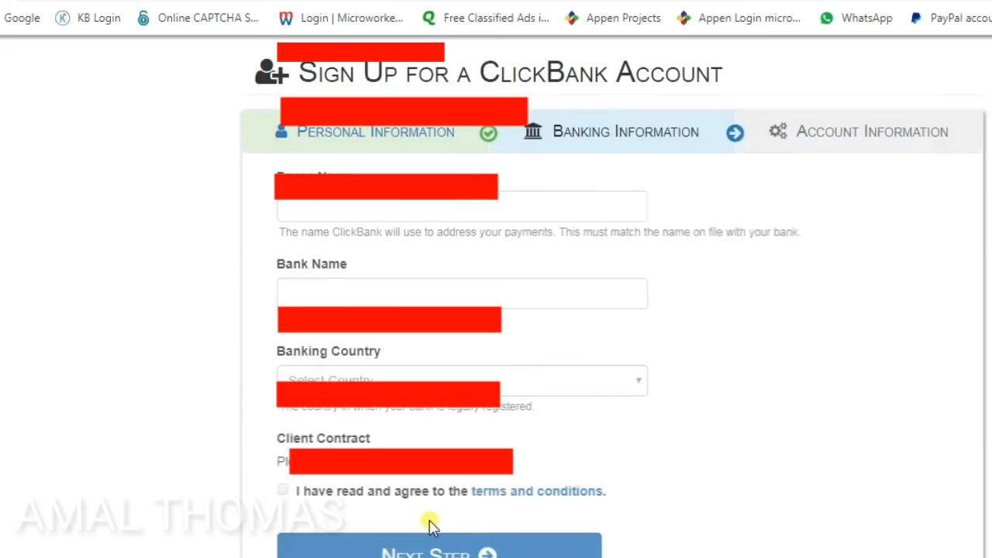
click(411, 199)
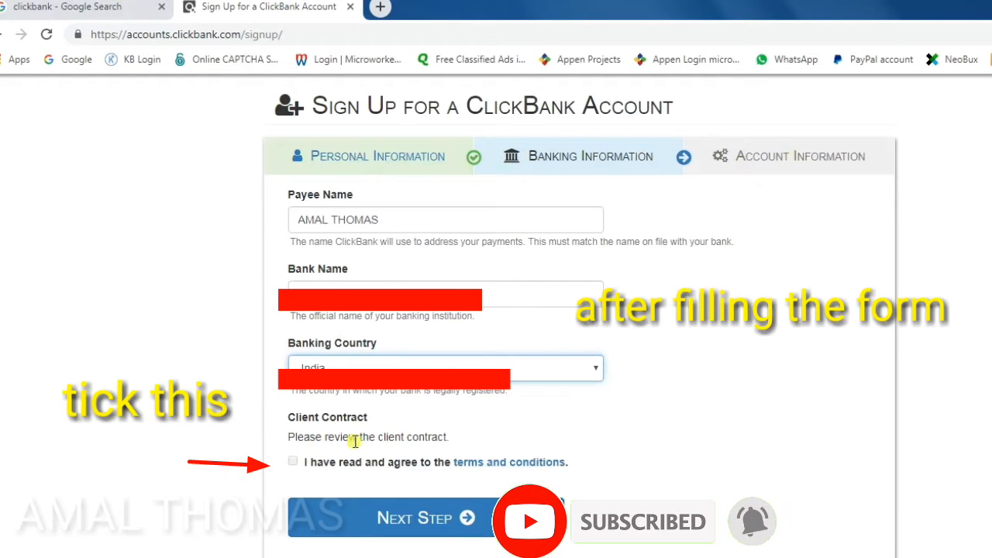
Open the terms and conditions link of the client contract in a new tab and switch to it
right_click(491, 465)
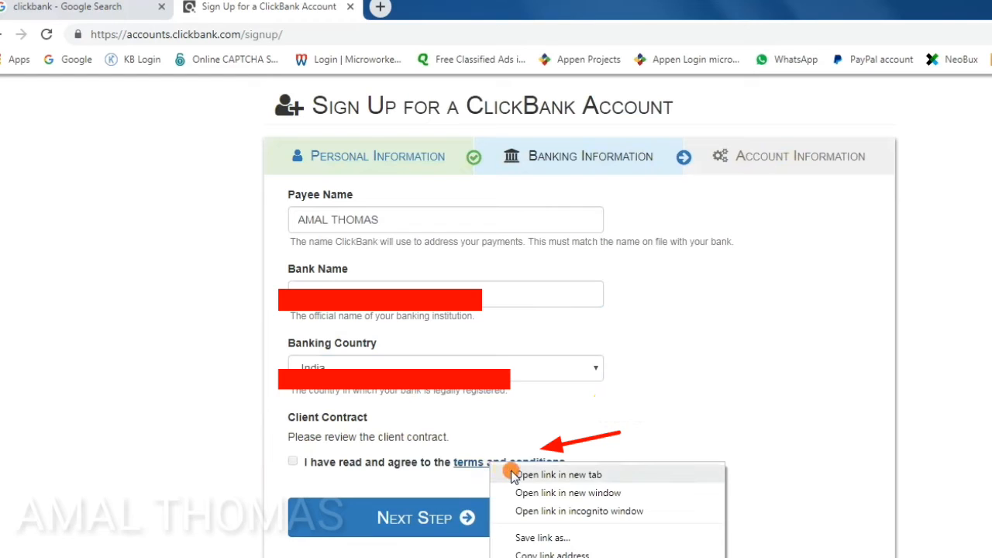
click(514, 474)
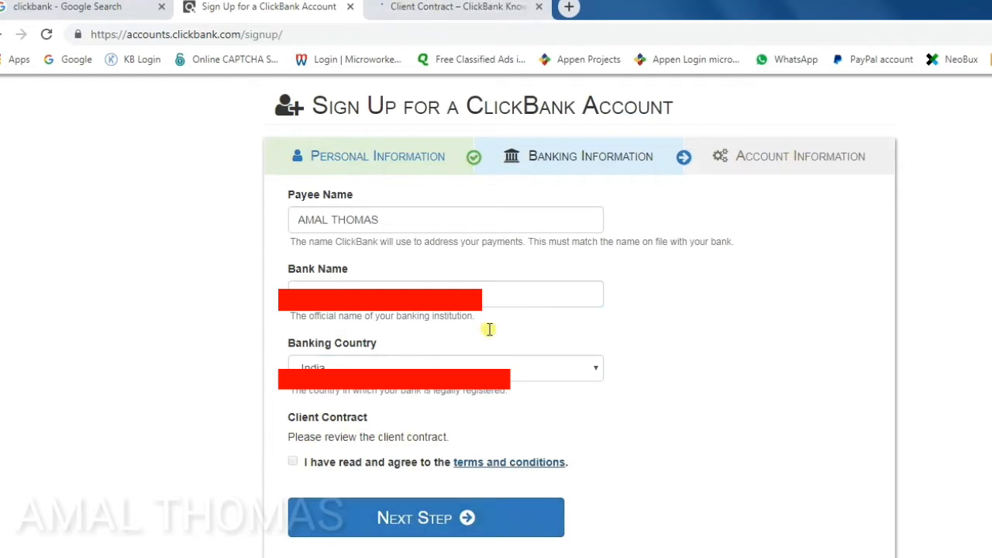
click(378, 7)
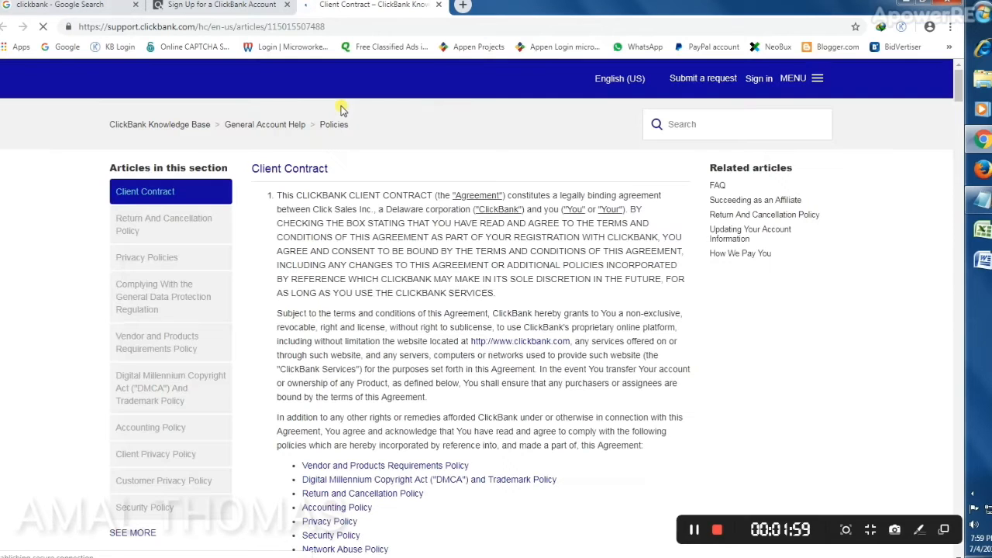
Read through the clauses of the ClickBank client contract down to its end
scroll(318, 265, down, 3)
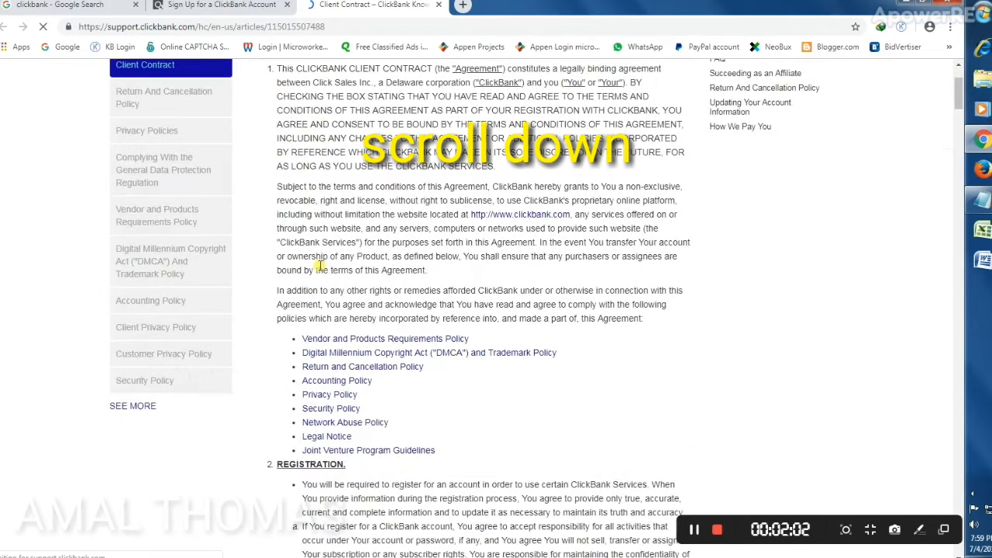
scroll(318, 265, down, 10)
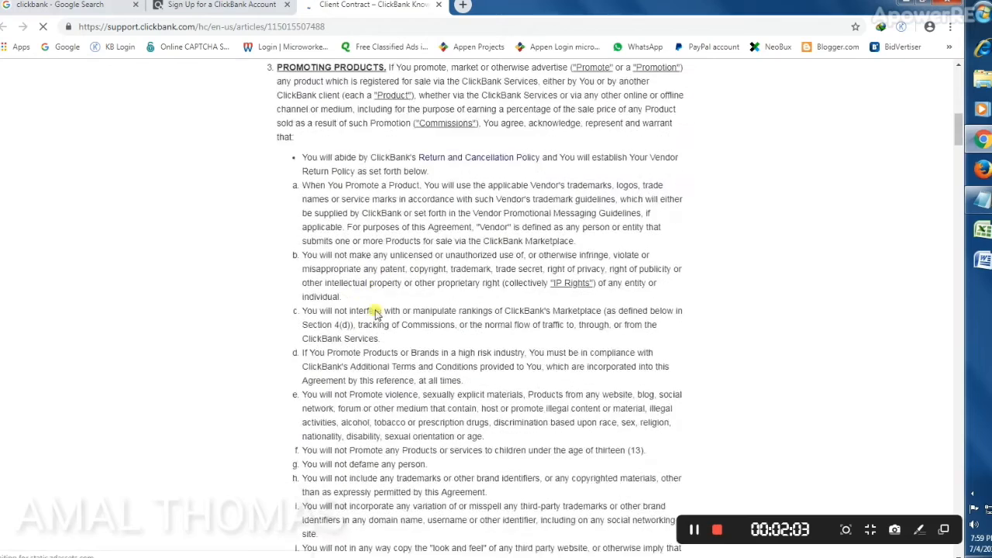
scroll(411, 380, down, 4)
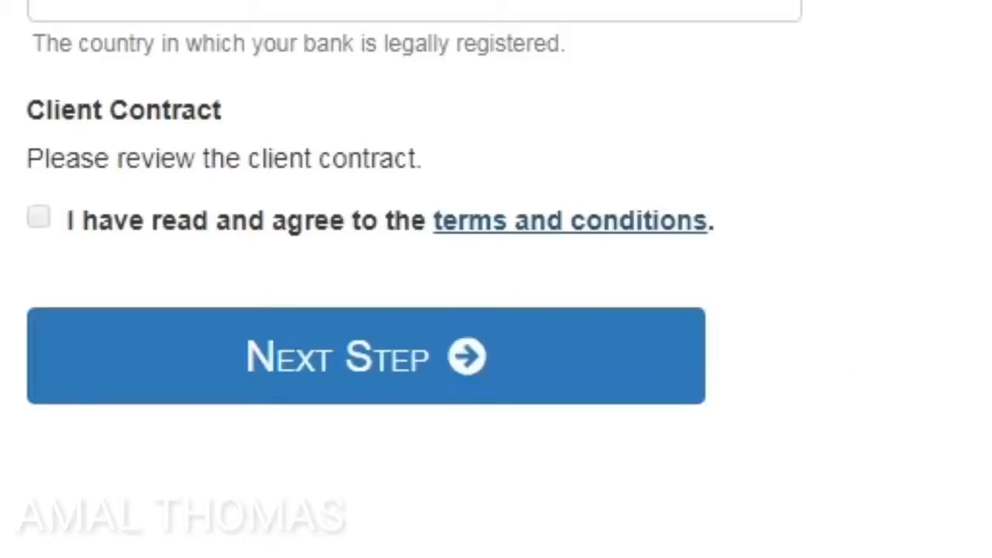
drag(26, 154, 426, 144)
click(426, 144)
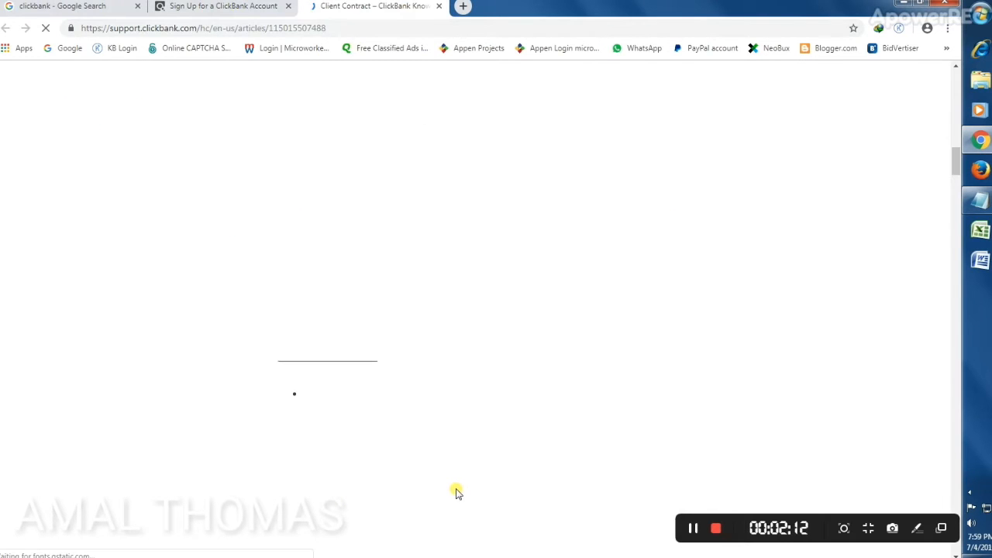
scroll(457, 490, down, 5)
scroll(457, 489, down, 3)
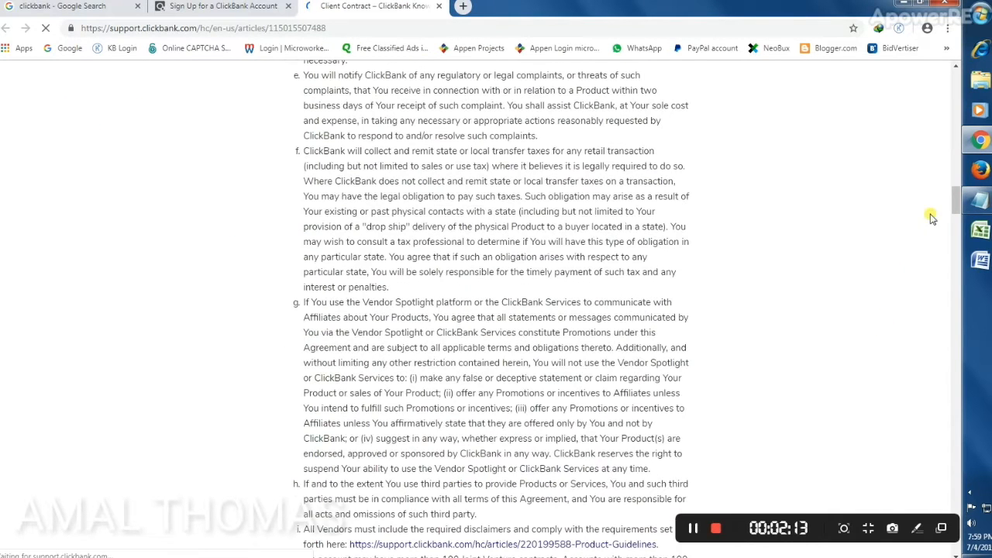
drag(956, 210, 947, 548)
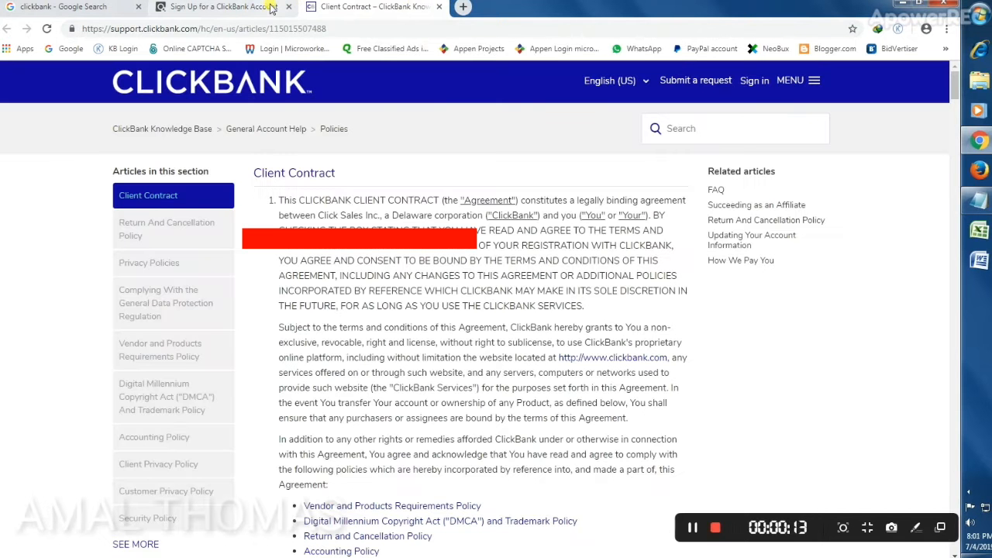
Return to the sign-up form and submit the banking information to continue to the account information
click(271, 8)
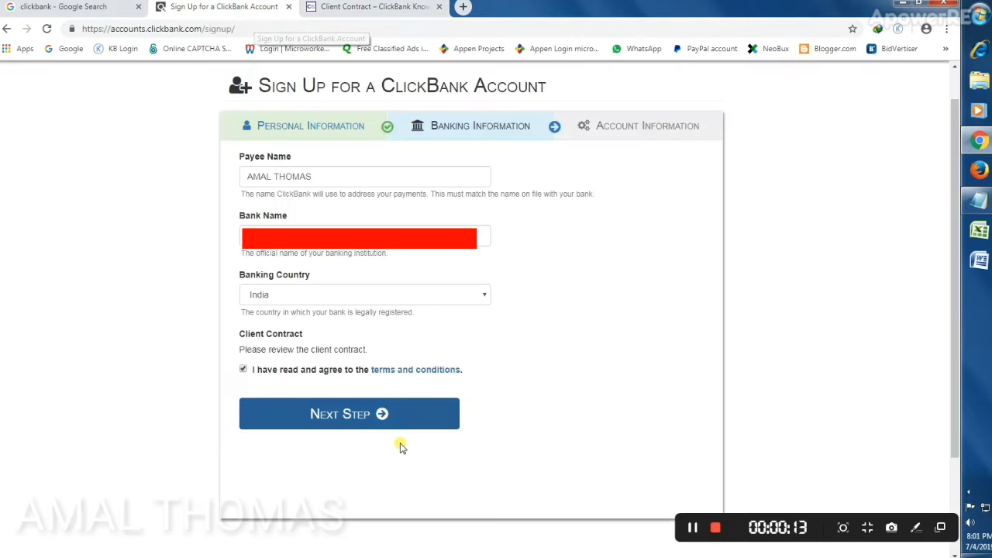
right_click(419, 371)
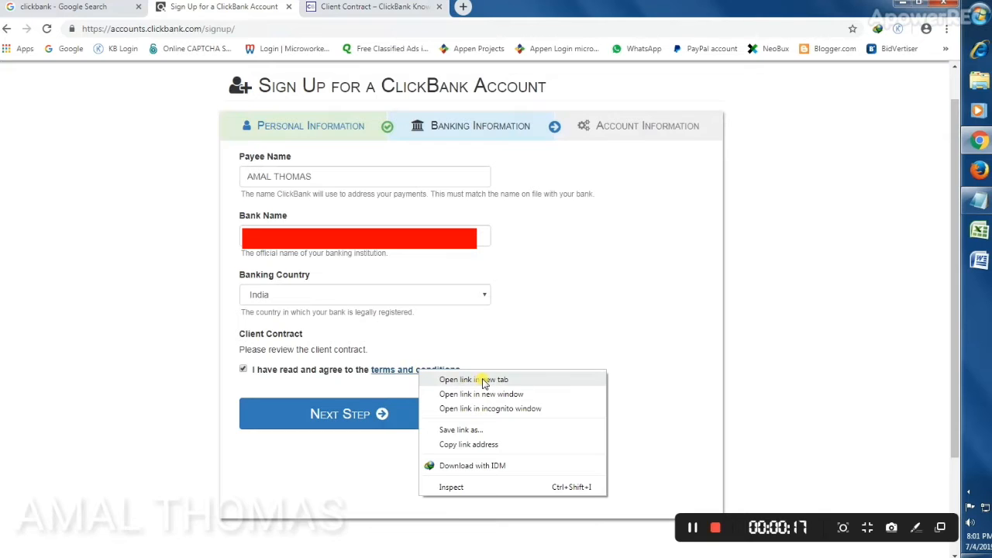
click(273, 11)
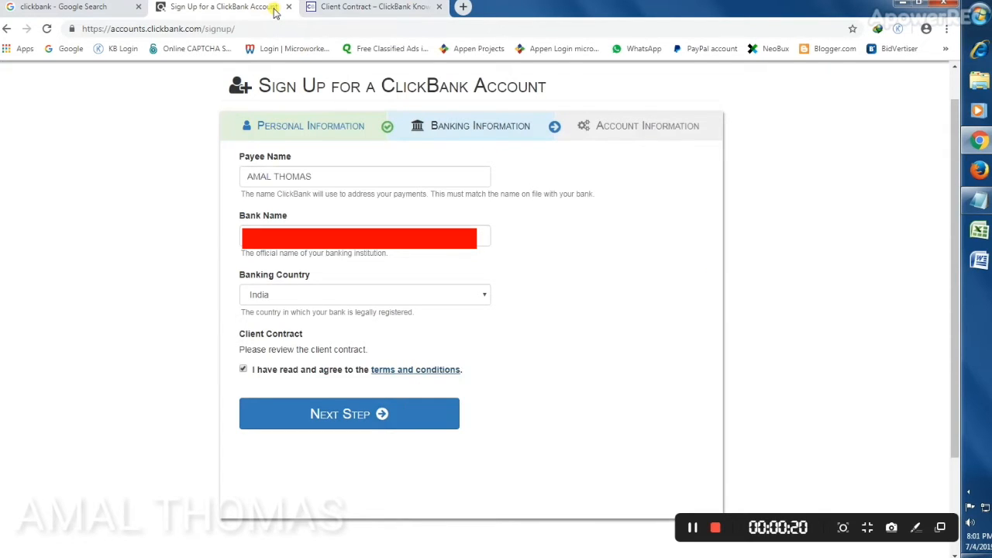
click(331, 422)
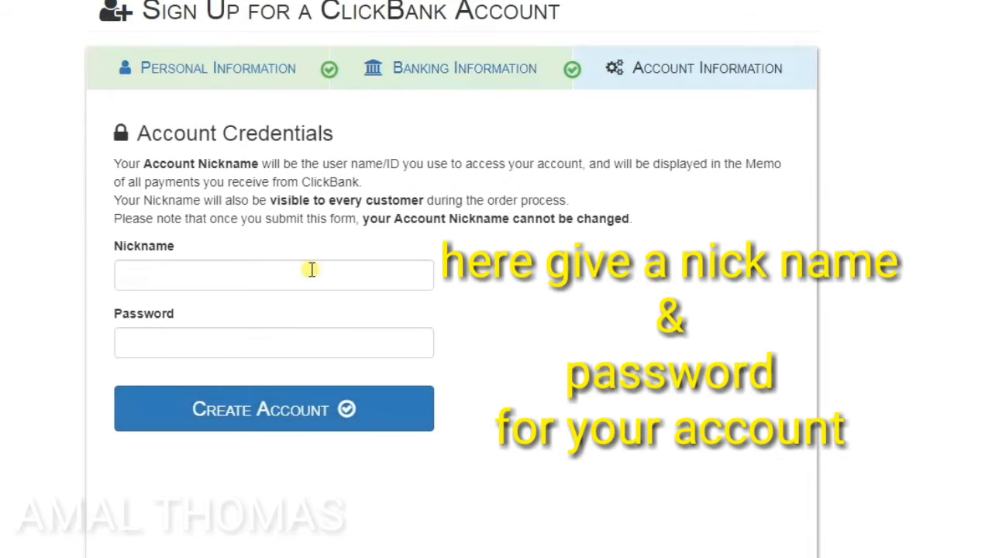
Copy the three account nickname requirements into the Notepad notes below "THE NICK NAME MUST BE" and return to the sign-up form
click(255, 277)
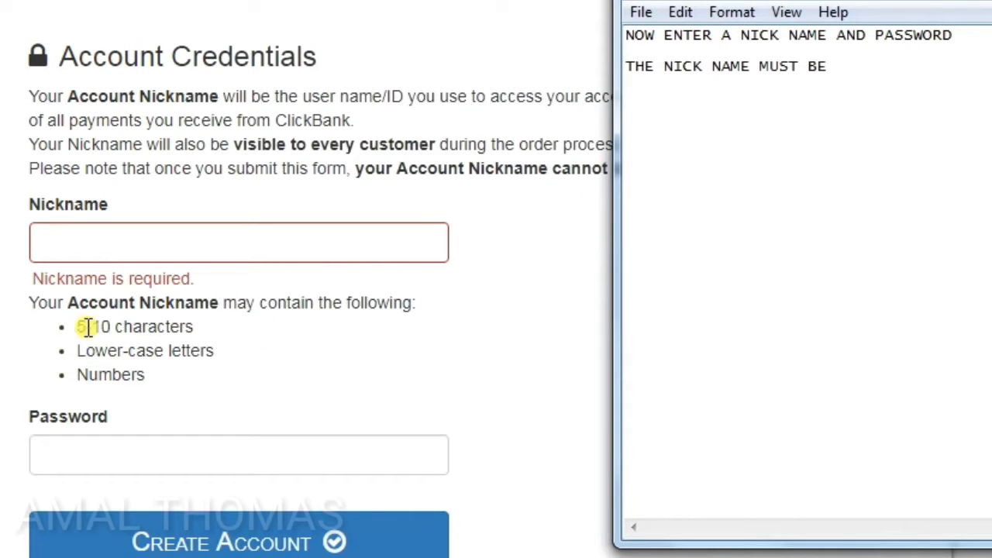
drag(77, 328, 155, 377)
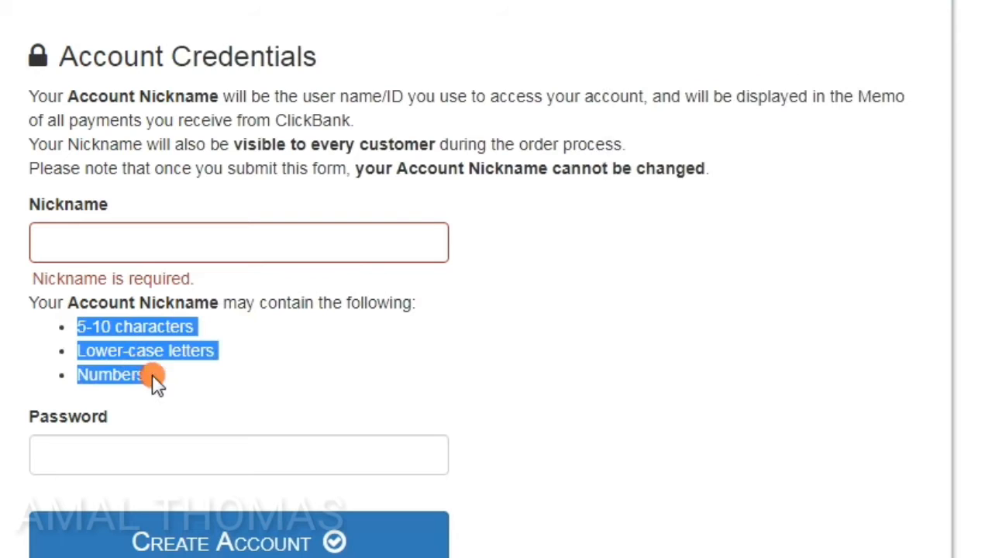
right_click(132, 341)
click(163, 350)
key(alt+Tab)
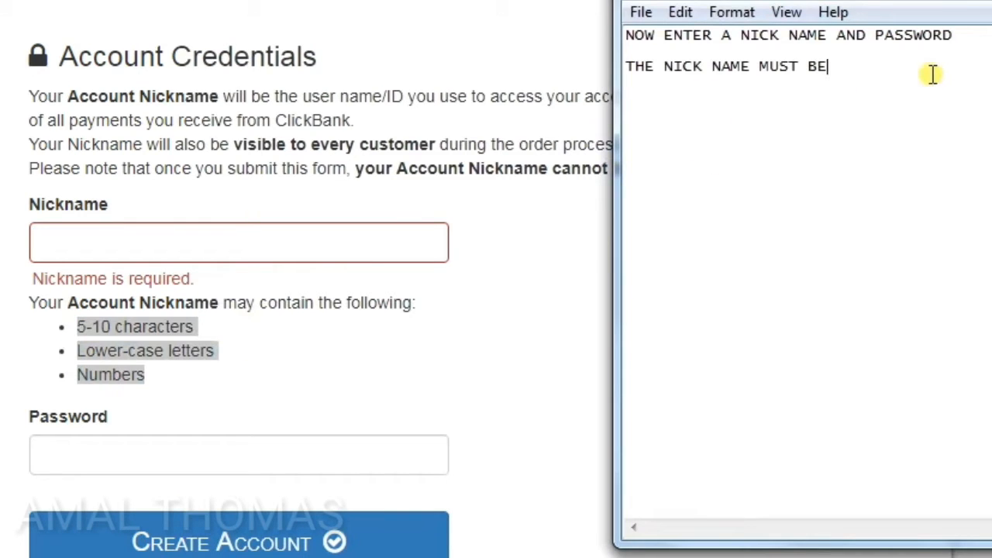
key(Return)
key(Return)
key(ctrl+v)
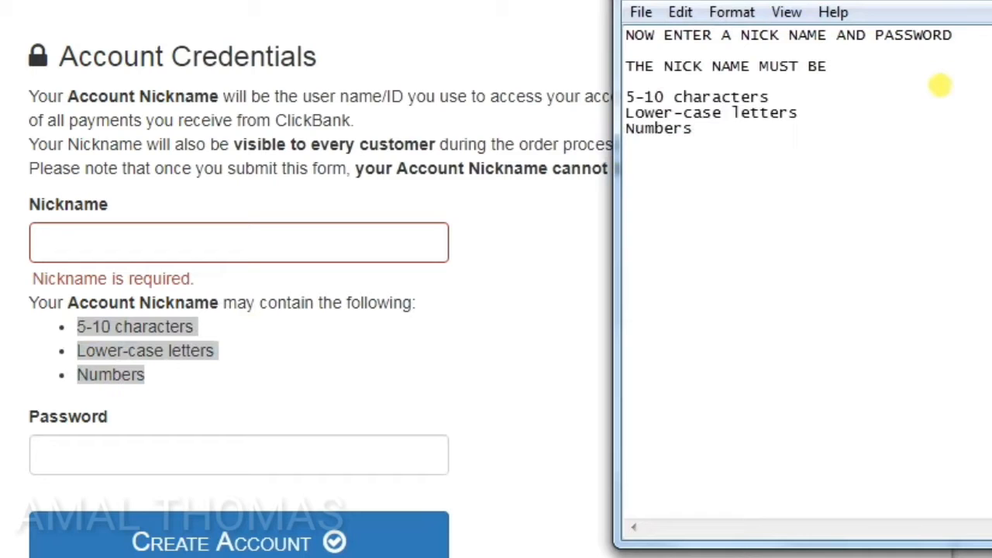
click(68, 350)
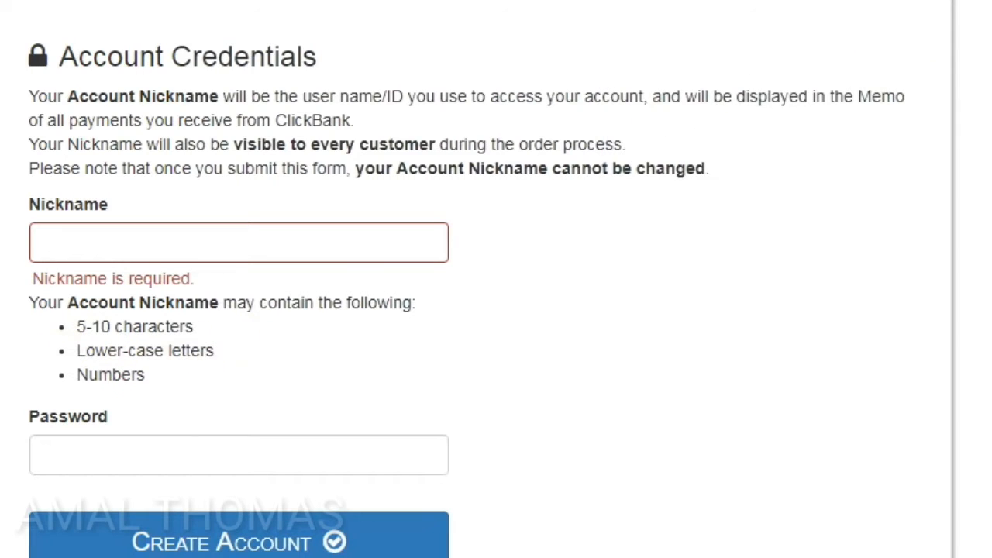
Add the note "if these conditions are we follow the green tick shown then create account" below the password requirements in Notepad
key(alt+Tab)
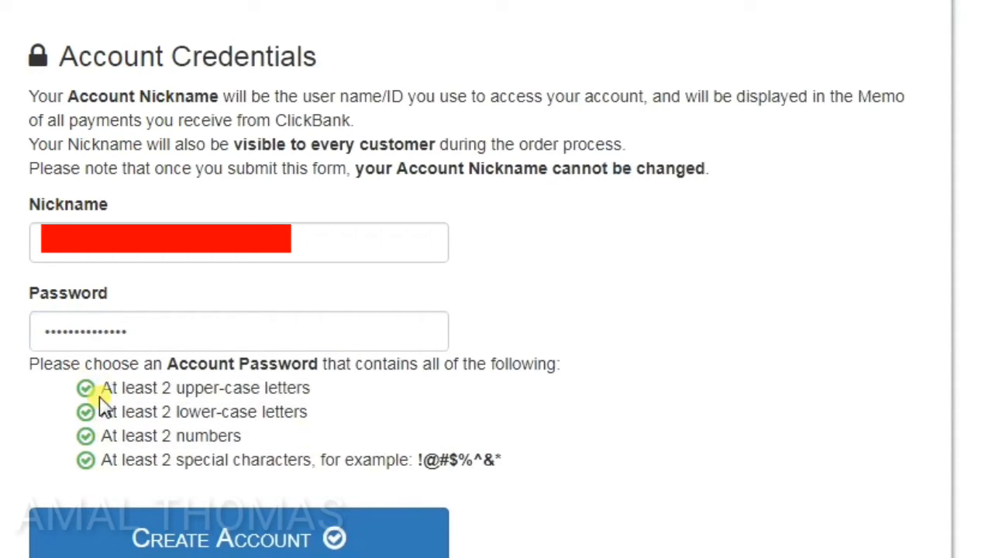
key(alt+Tab)
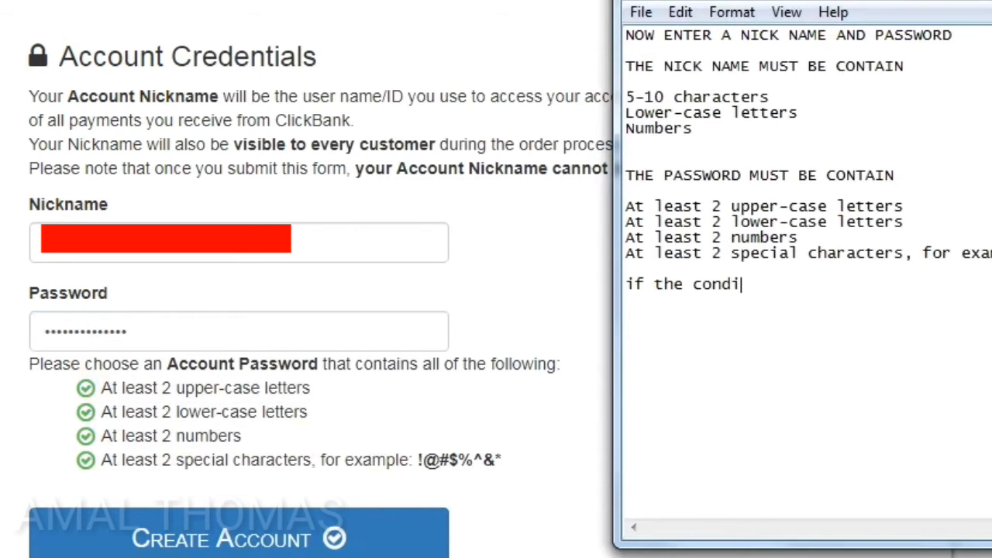
text(tions are)
click(683, 283)
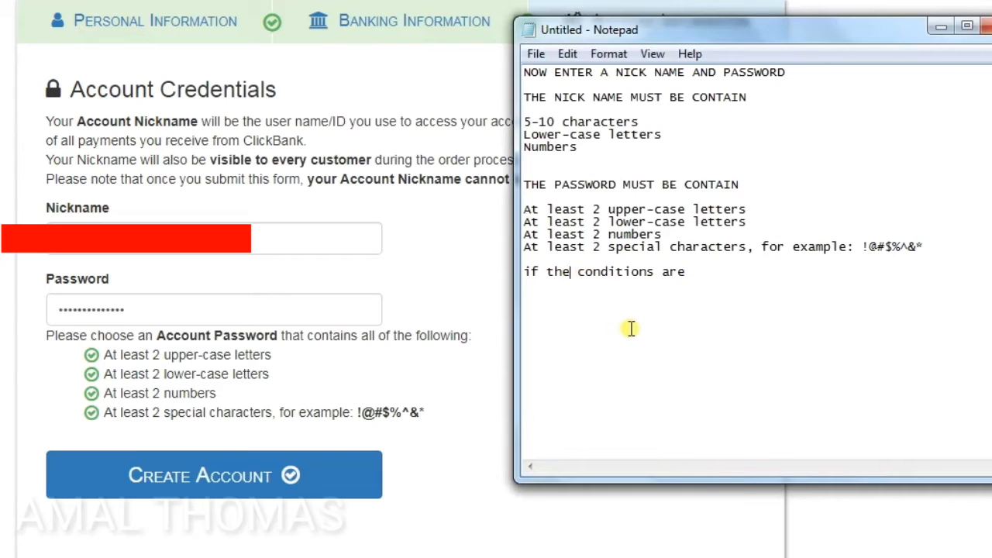
text(se)
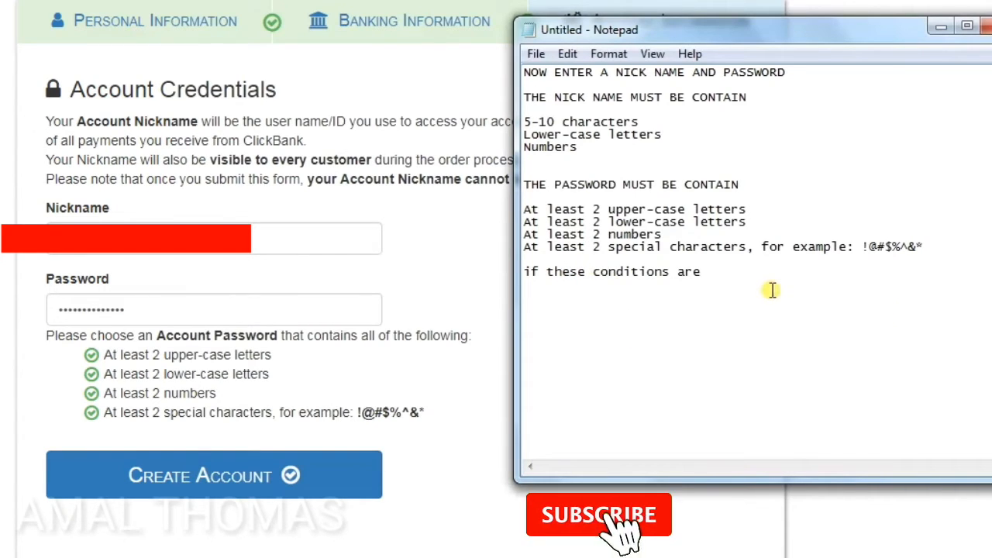
text(we)
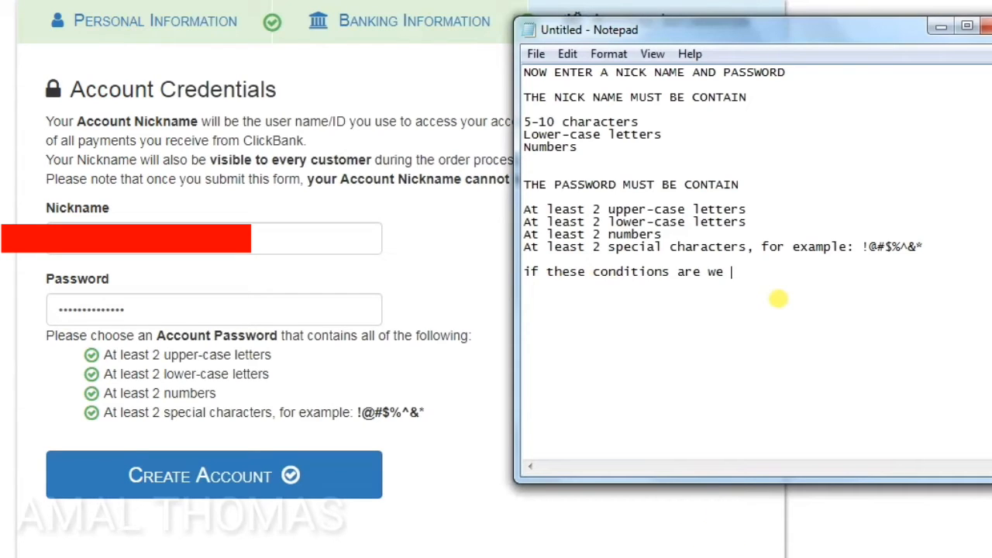
text(follow)
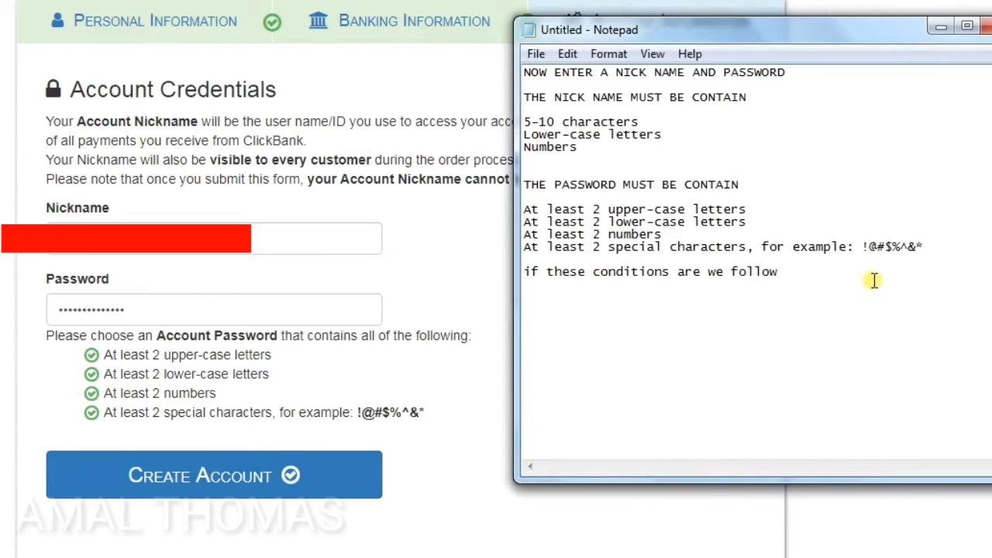
text( the)
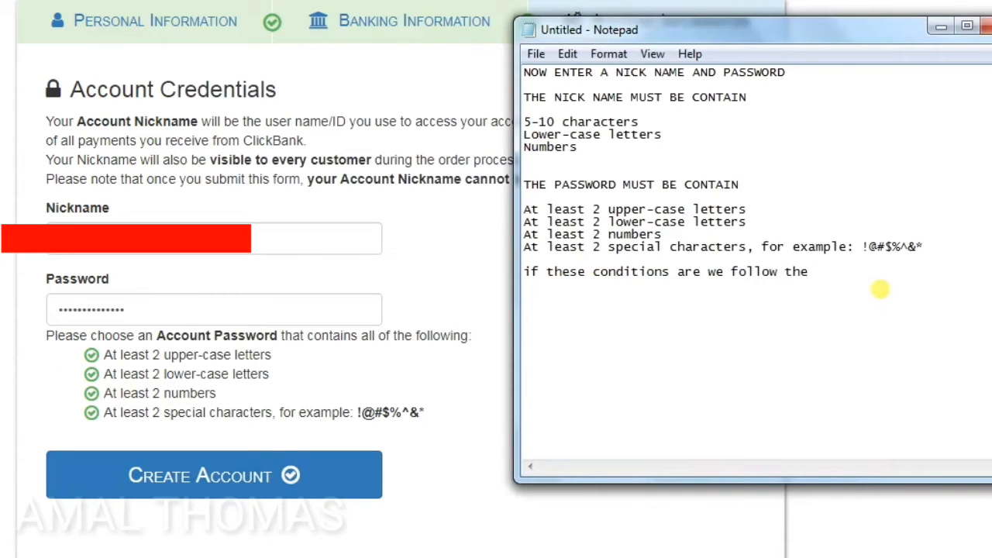
text( green tick shown)
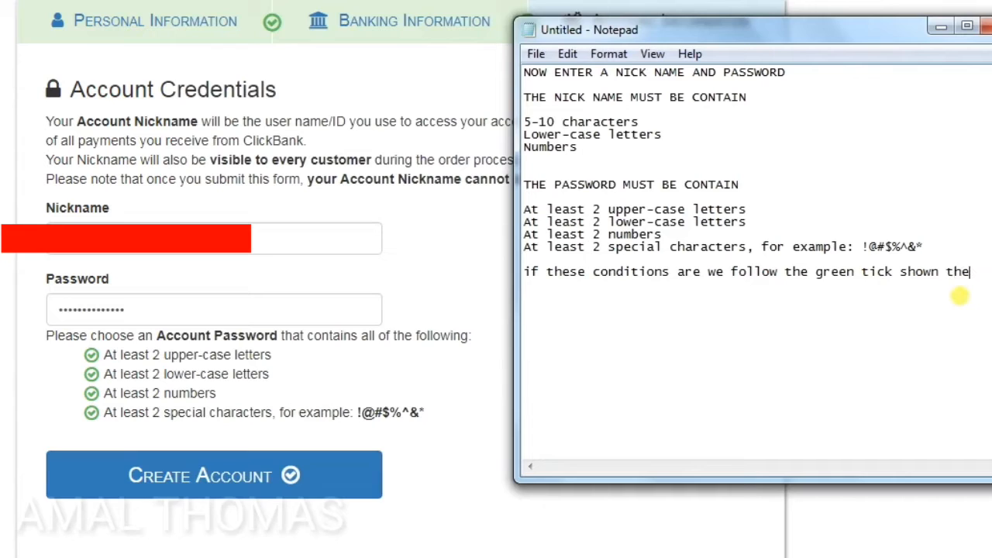
text(then create)
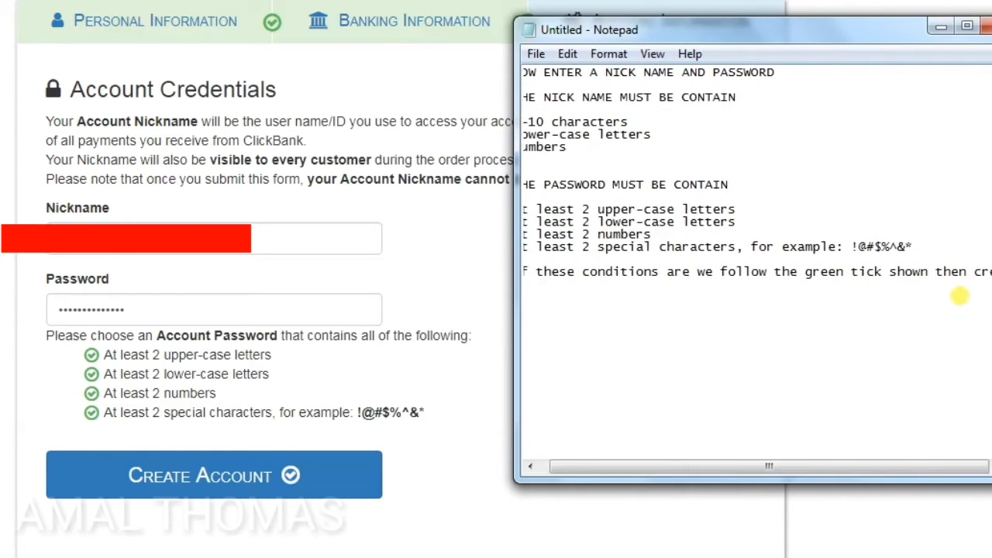
text( acc)
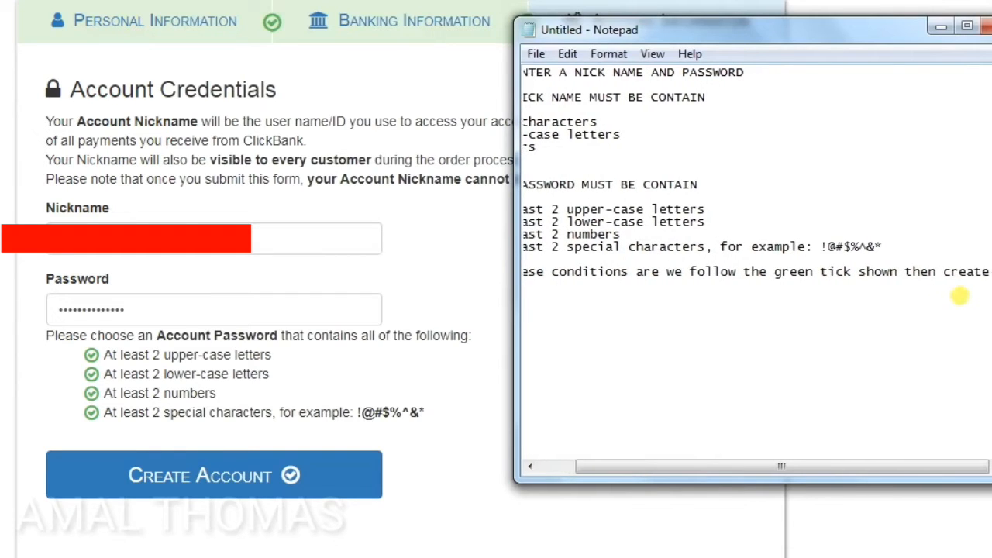
text(ou)
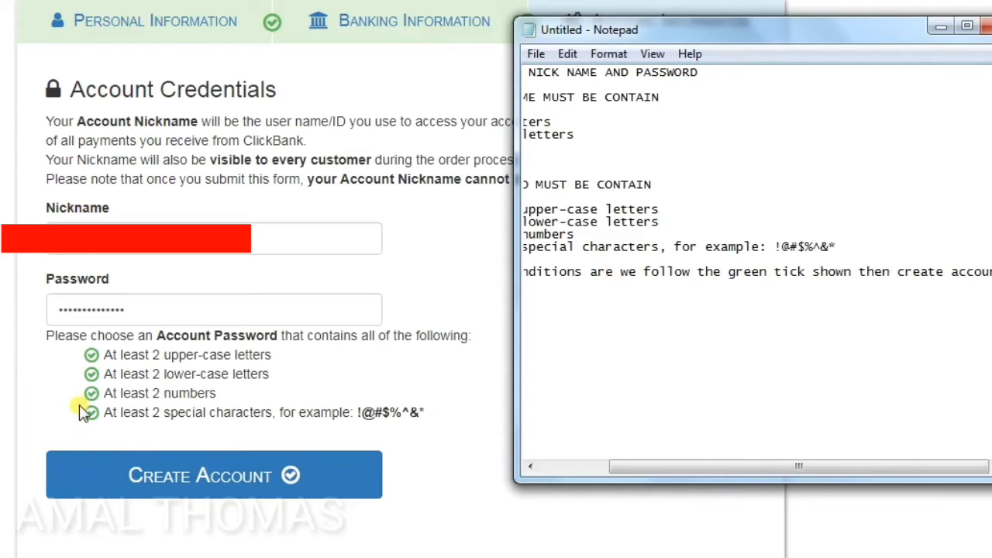
Create the account and answer the client survey with "Affiliate account" as planned use and "I'm just starting" as online marketing experience
click(195, 484)
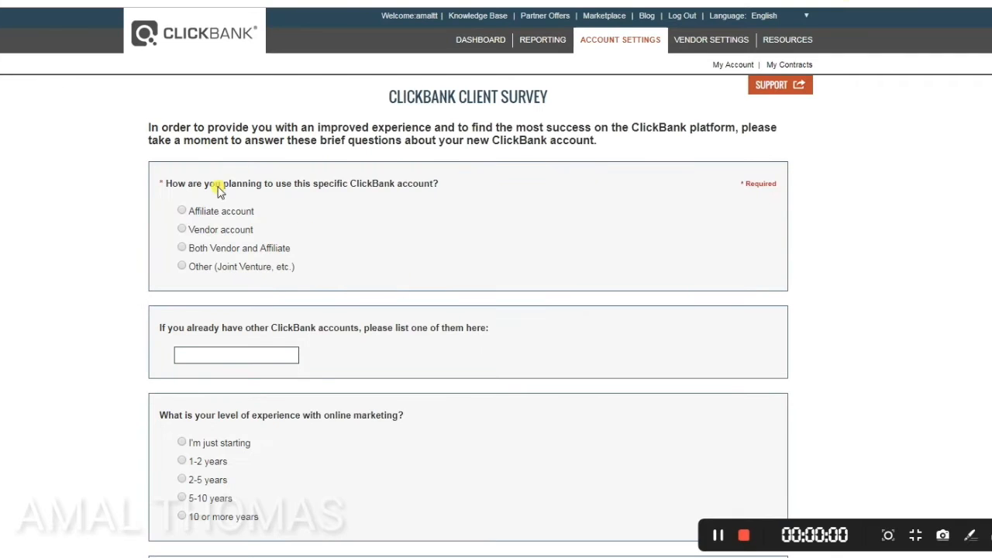
click(182, 211)
scroll(194, 225, down, 2)
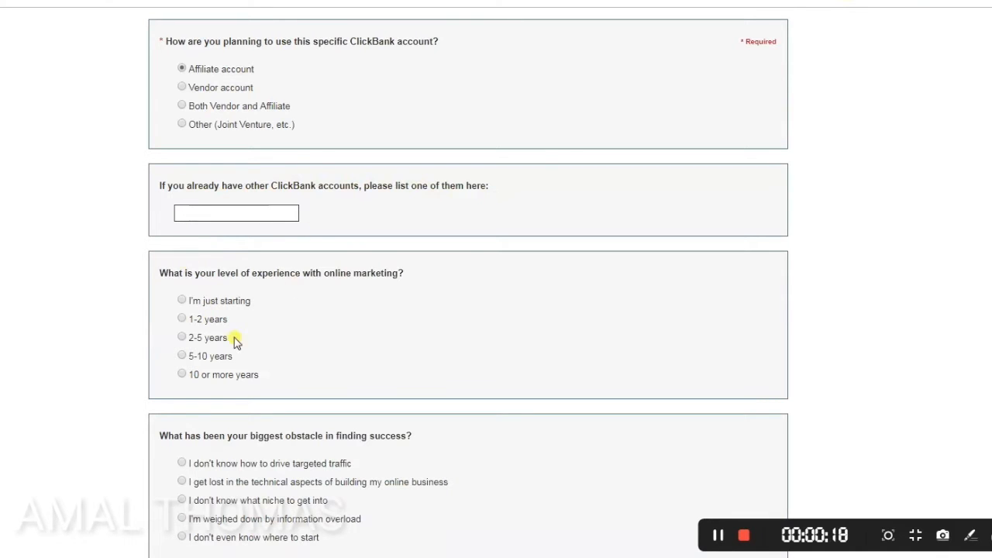
scroll(239, 334, down, 3)
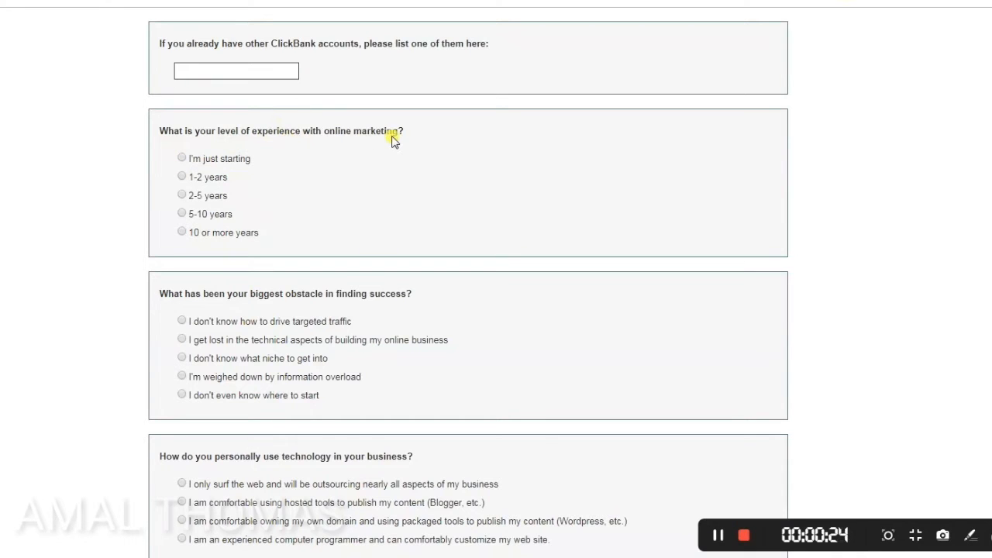
click(181, 158)
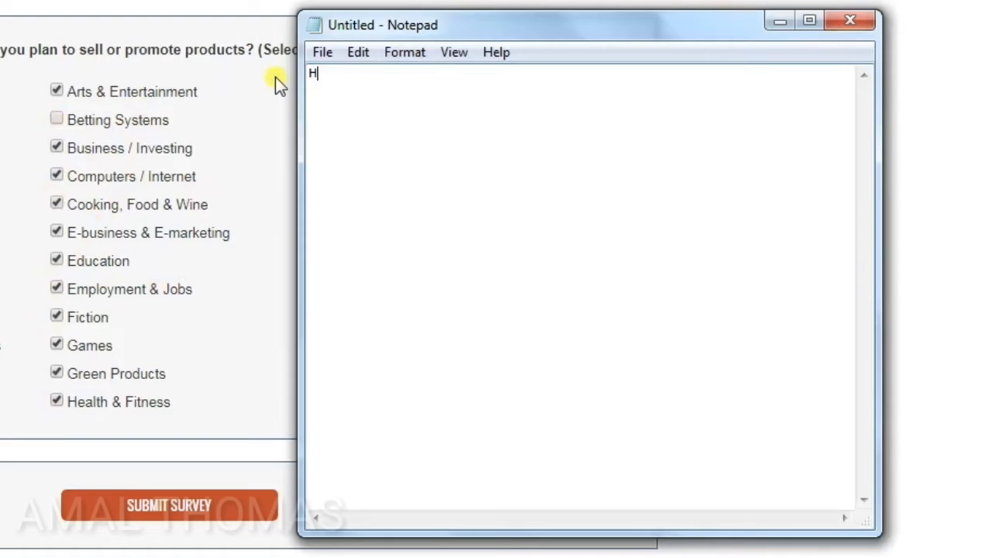
Write the note "HERE YOU SHOULD SELECT YOUR OWN BLOG/WEBSITE'S CATEGORY" in Notepad
text(ERE YOU )
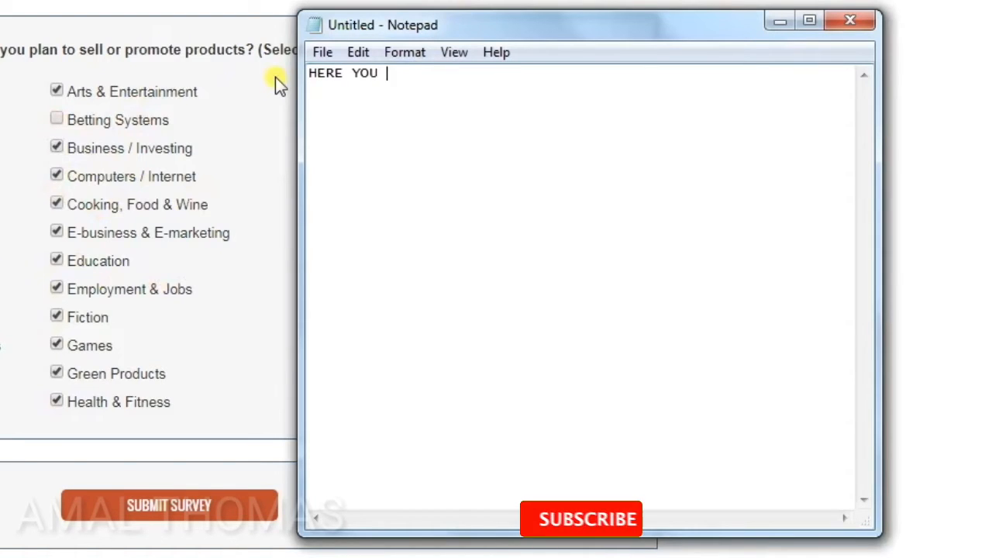
text(SHOULD )
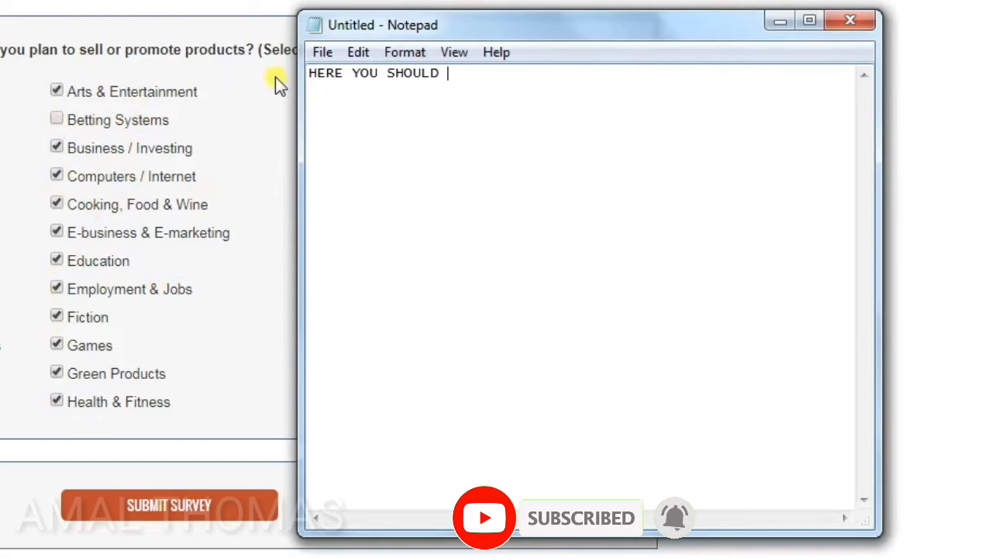
text(SELECT)
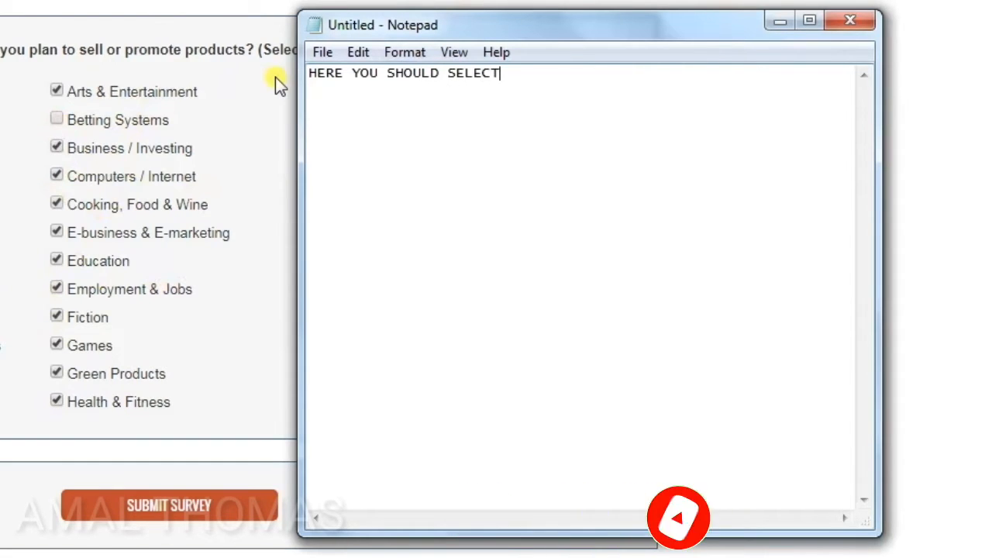
text( YOUR)
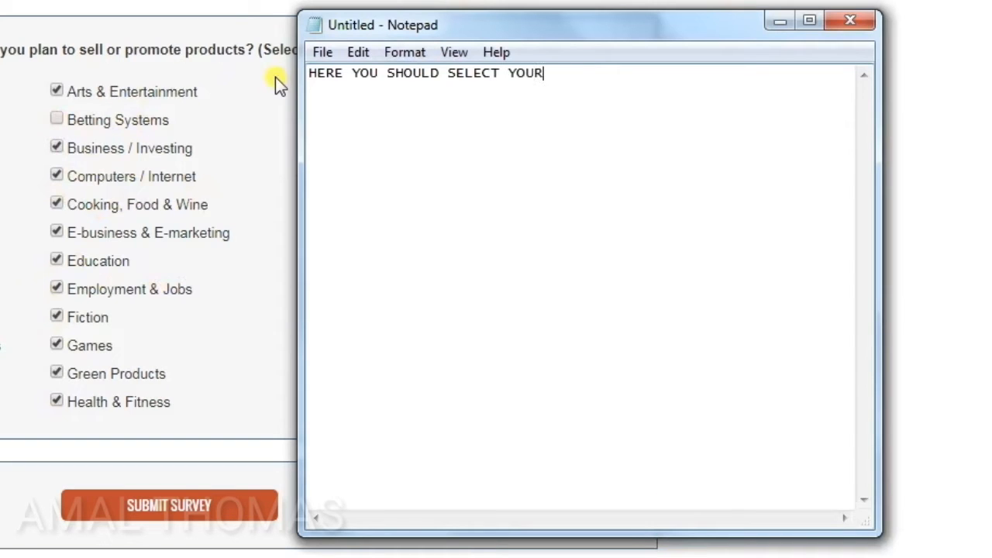
text( OWN BLOG/WE)
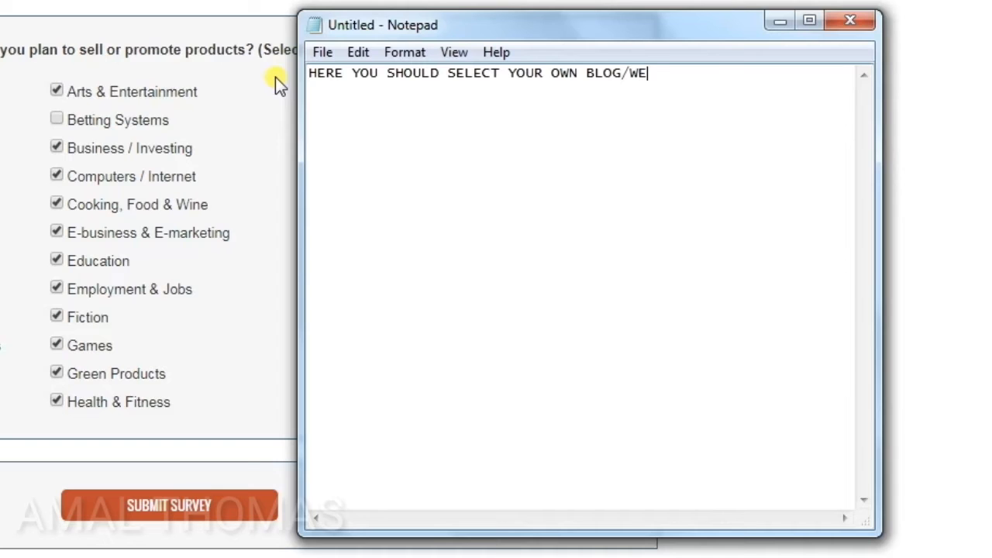
text(S)
text(ITE'S CATE)
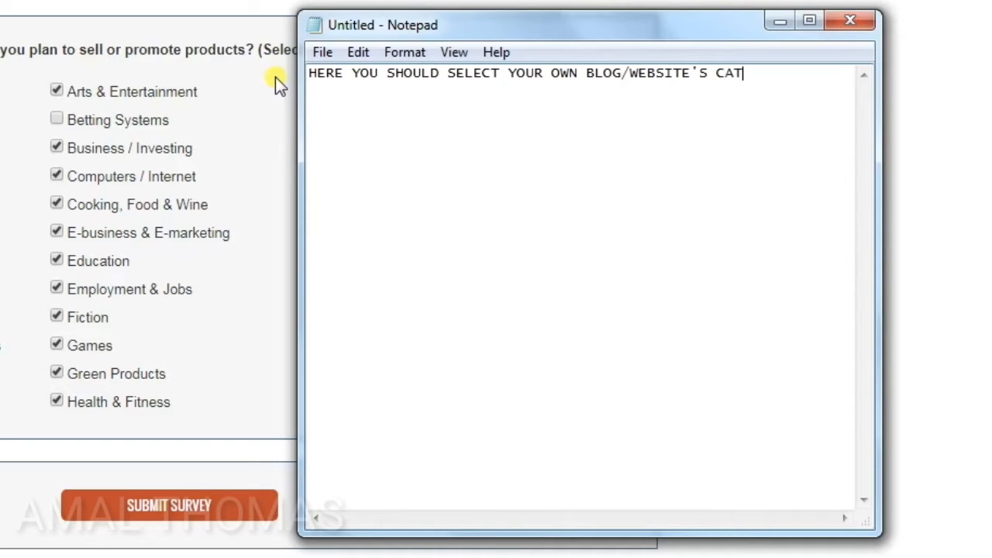
text(GORY)
Return to the ClickBank client survey and submit it
click(253, 184)
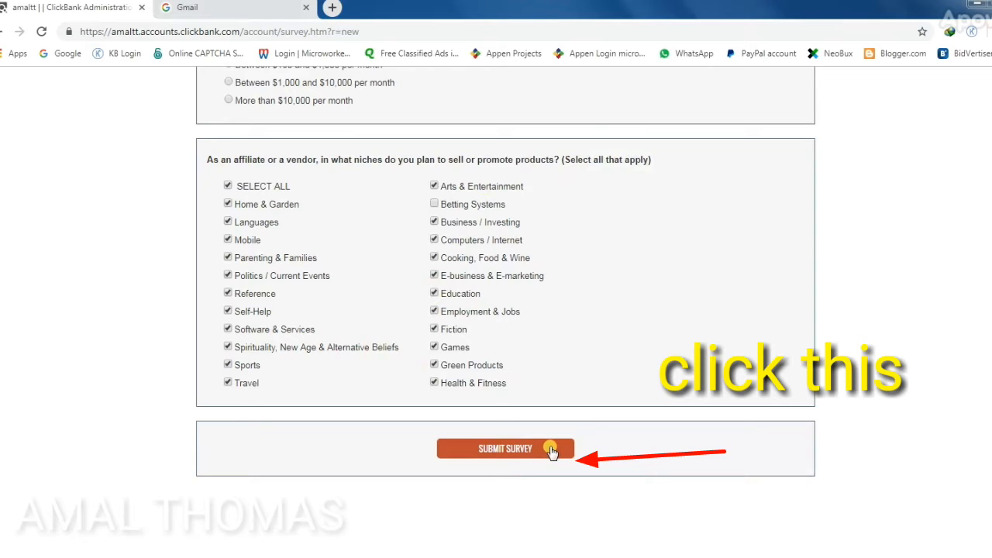
click(551, 451)
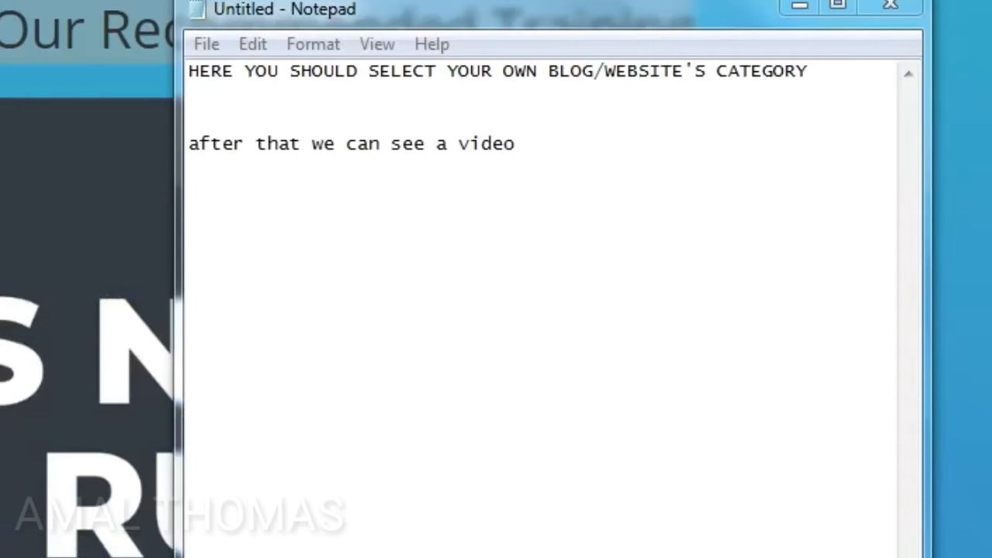
Complete the Notepad video note with "about", "For New ClickBank Clients Only" and "Get Started For 50% Off Our Recommended Training", uncovering the page heading
click(655, 172)
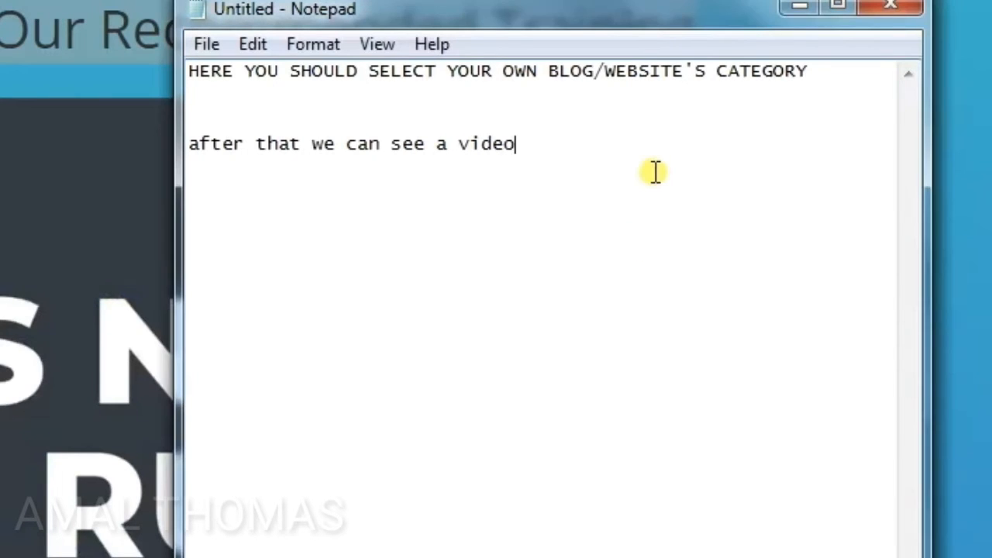
text(about)
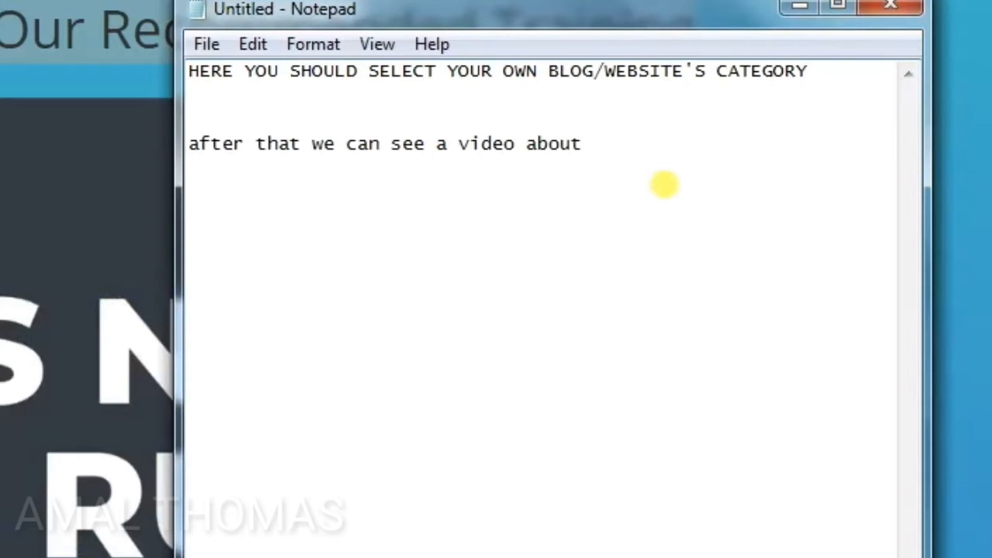
key(Return)
text(For New ClickBank Clients Only\nGet Started For 50% Off Our Recommended Training)
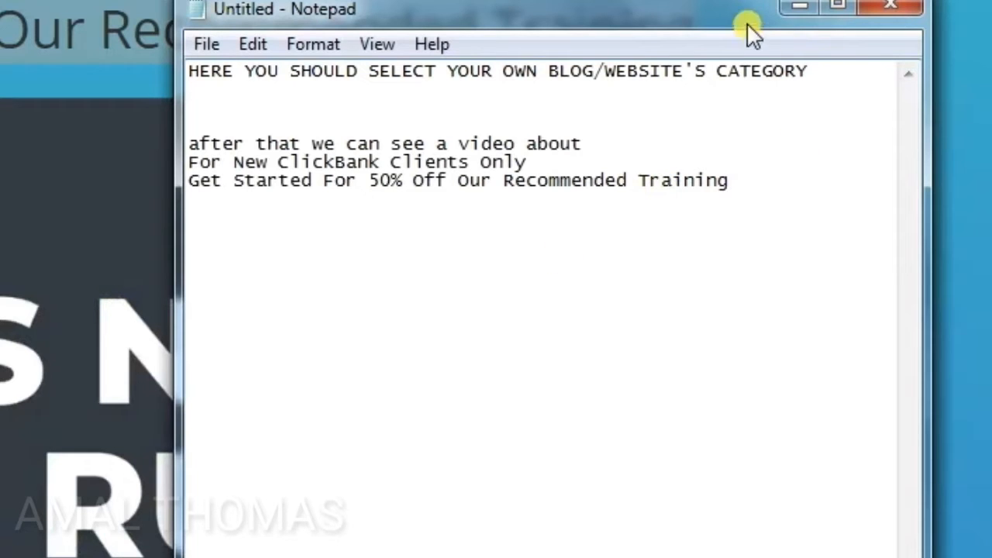
drag(489, 11, 597, 277)
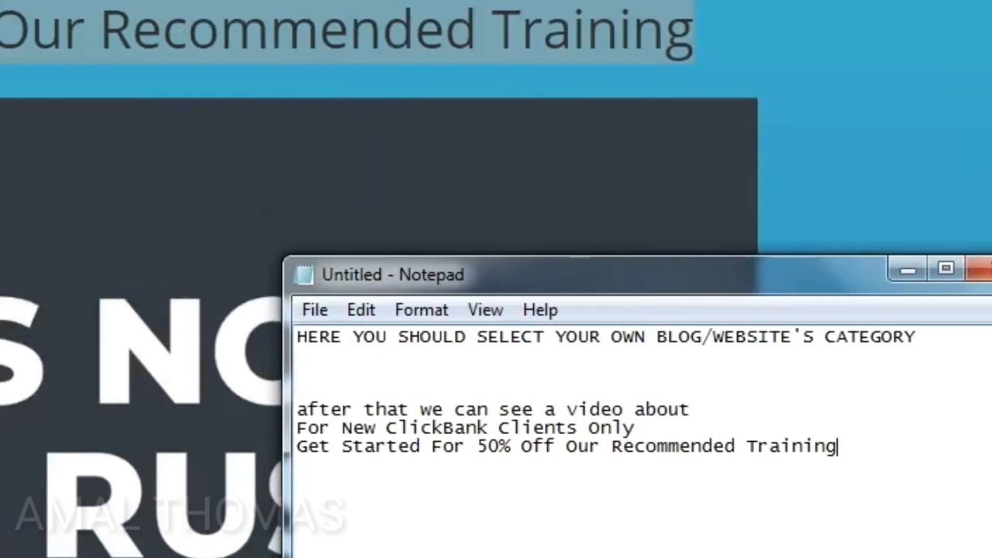
Return to the ClickBank University page and play its recommended training video
click(259, 184)
scroll(448, 383, down, 1)
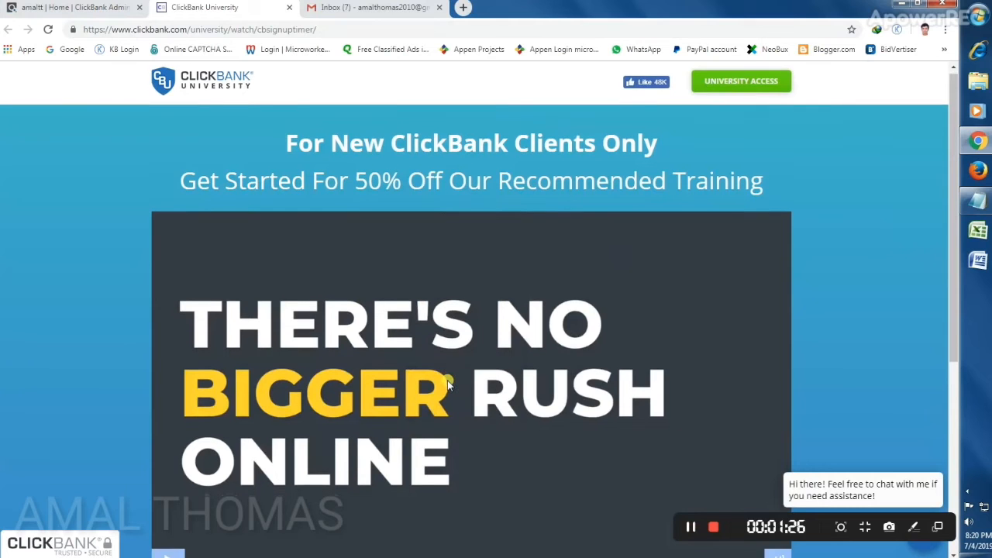
click(462, 344)
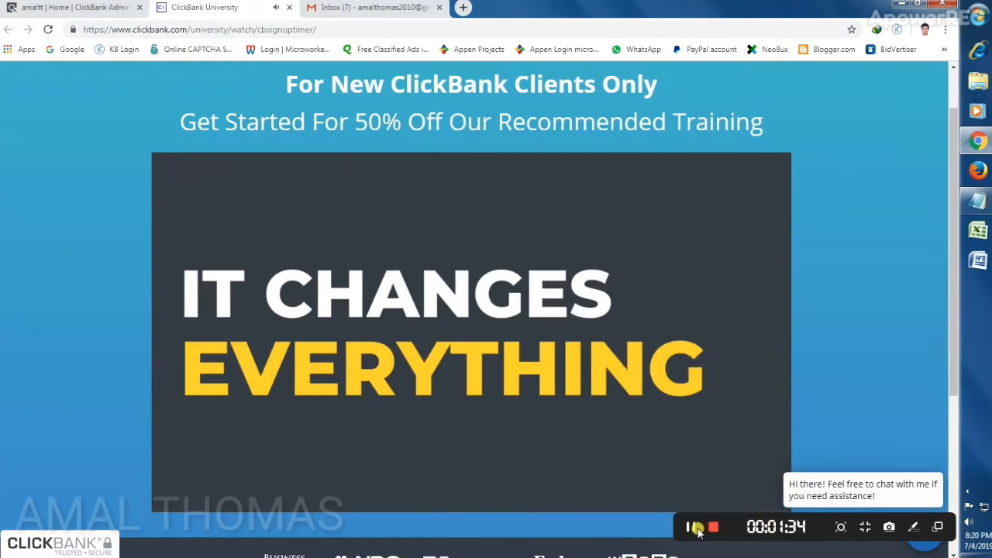
click(696, 528)
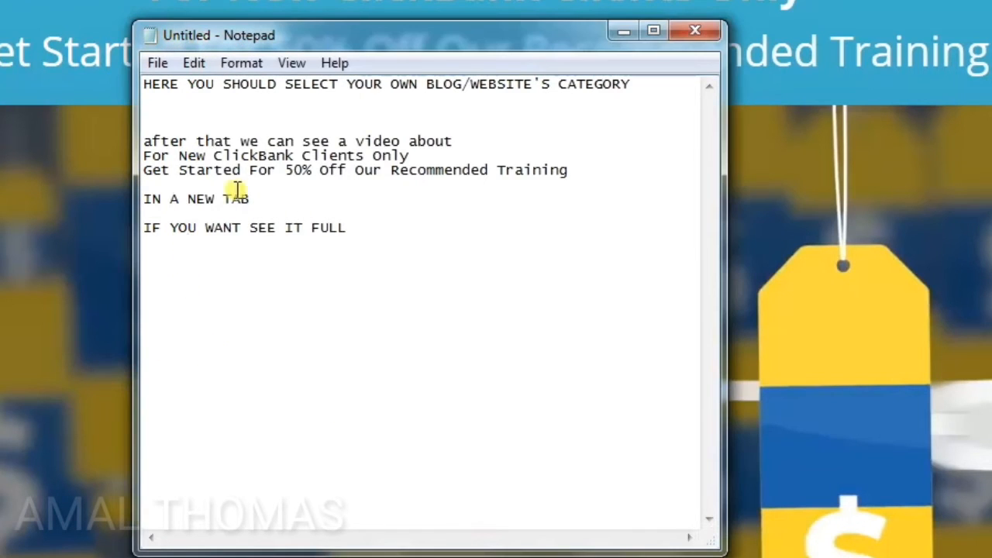
Review the Notepad lines "IN A NEW TAB" and "IF YOU WANT SEE IT FULL" and return to the ClickBank University page
drag(271, 201, 91, 203)
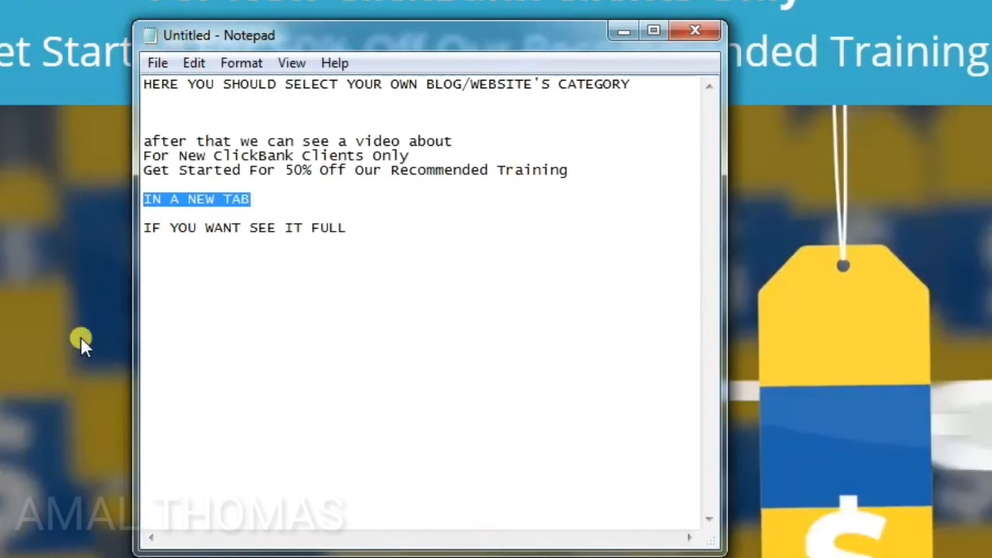
click(248, 271)
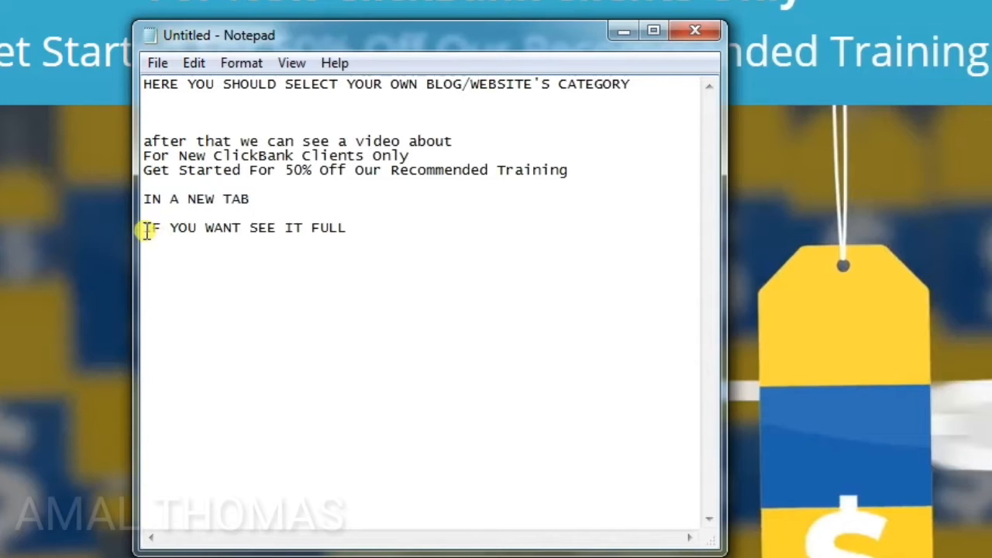
double_click(204, 228)
drag(330, 230, 408, 231)
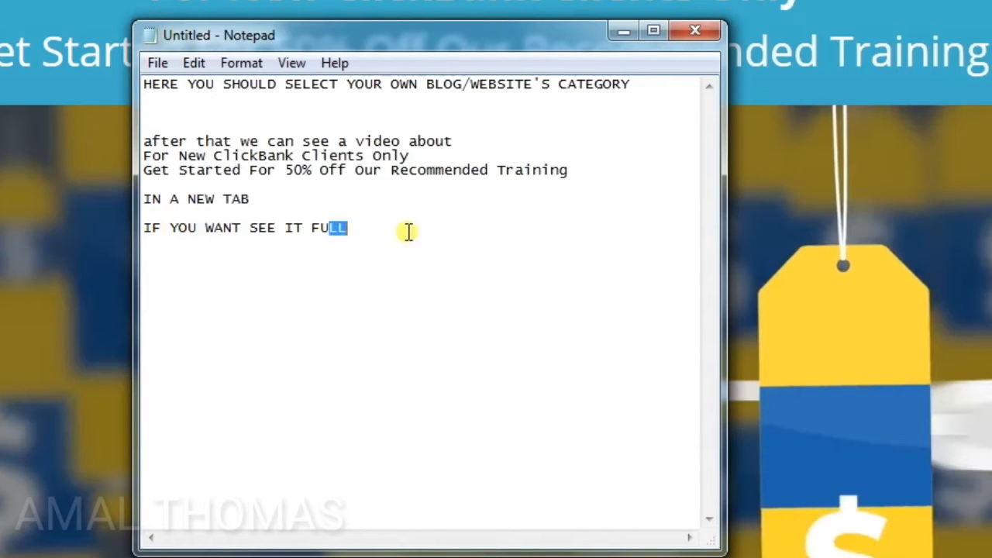
click(409, 231)
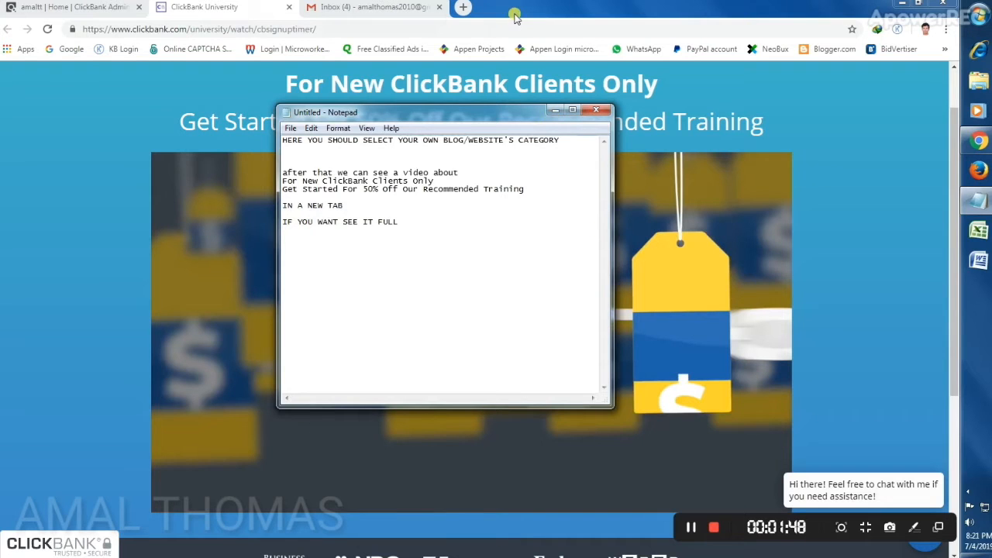
click(524, 6)
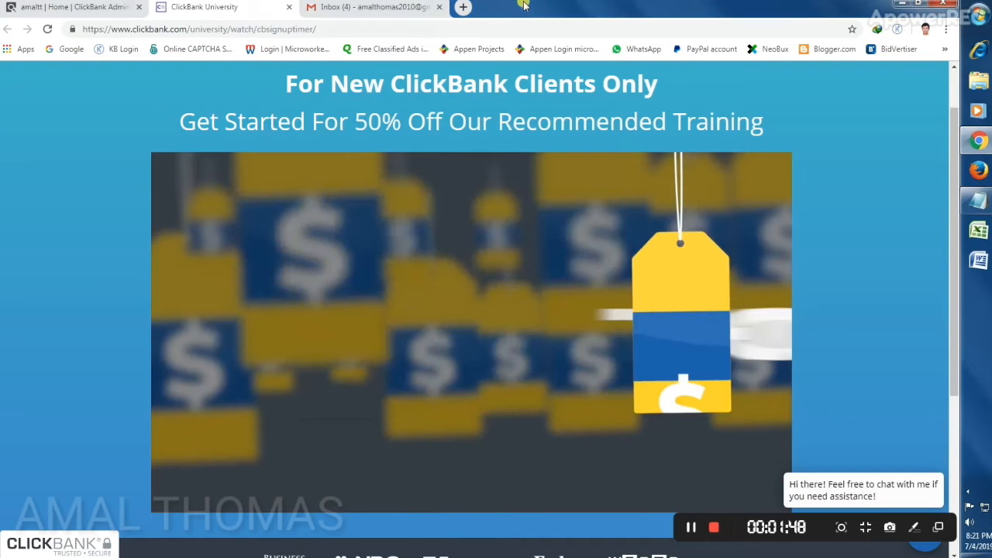
Return to the top of the ClickBank account home page and clear all the old notes in Notepad
click(390, 391)
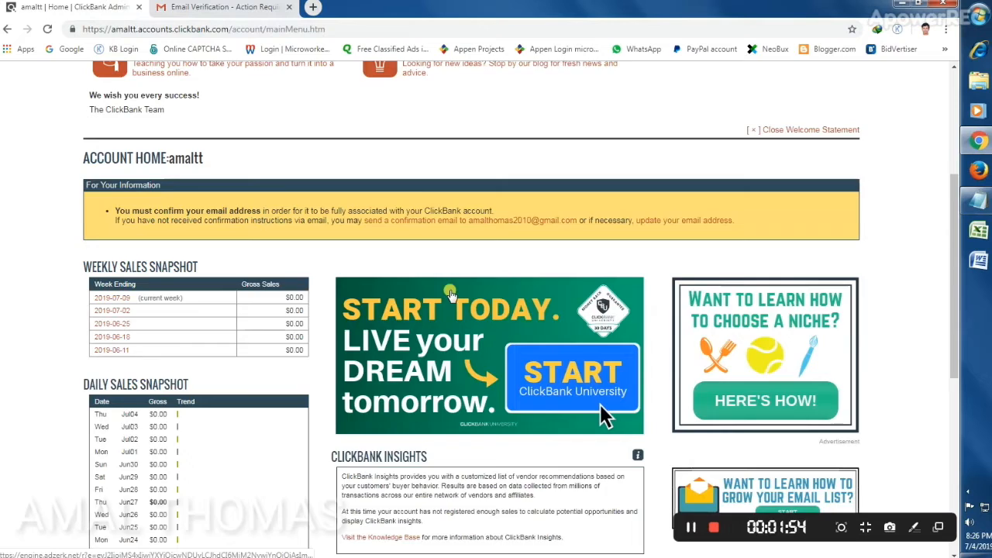
scroll(451, 293, up, 3)
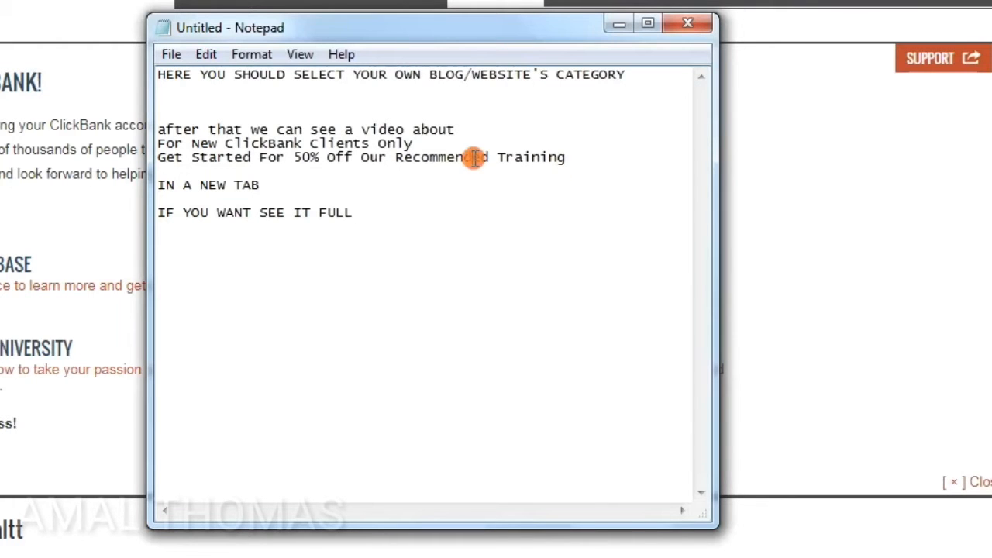
drag(158, 213, 132, 28)
click(411, 215)
drag(411, 214, 173, 74)
key(BackSpace)
key(BackSpace)
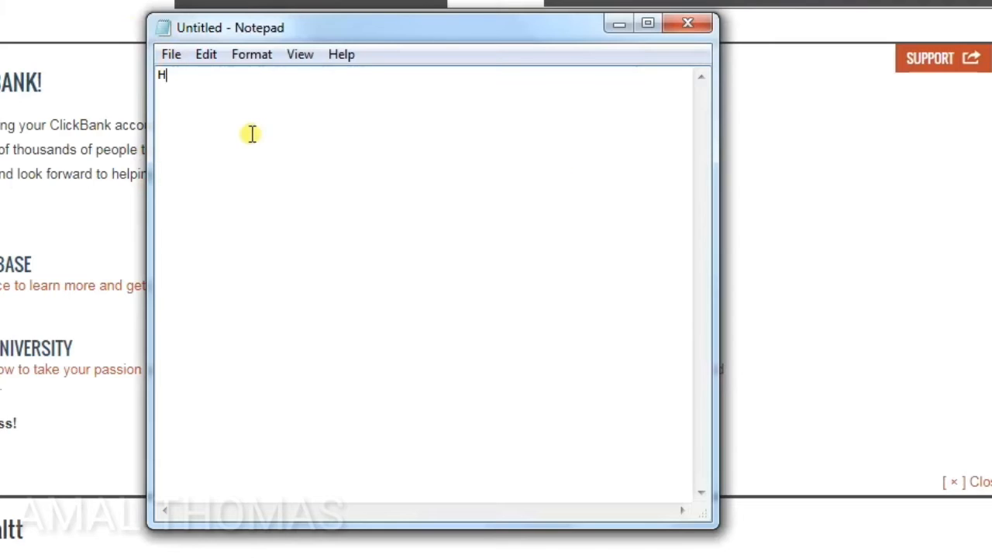
Write "NOW WE HAVE TO VERIFY OUR ACCOUNT VIA" in the emptied Notepad document
text(NOW)
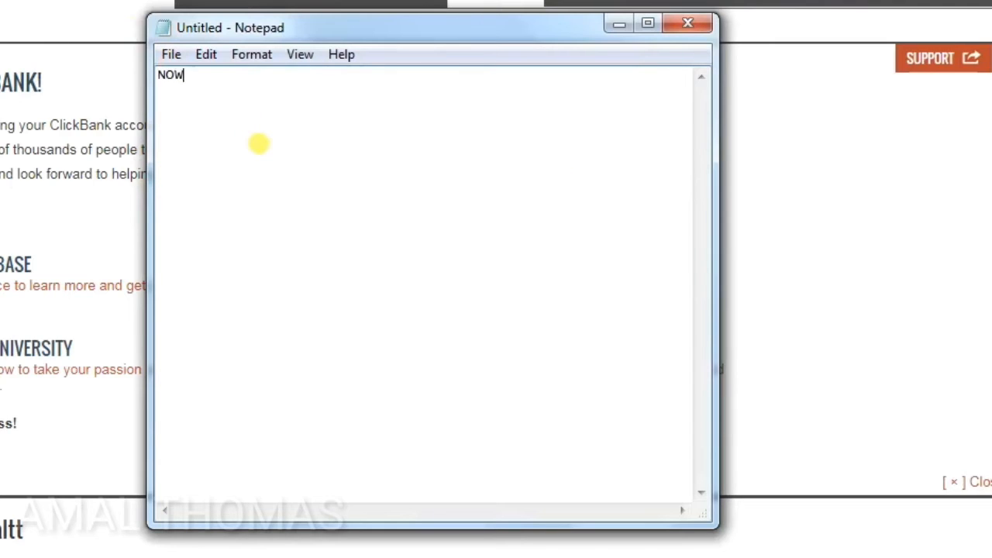
text( WE HAV)
text(E TO V)
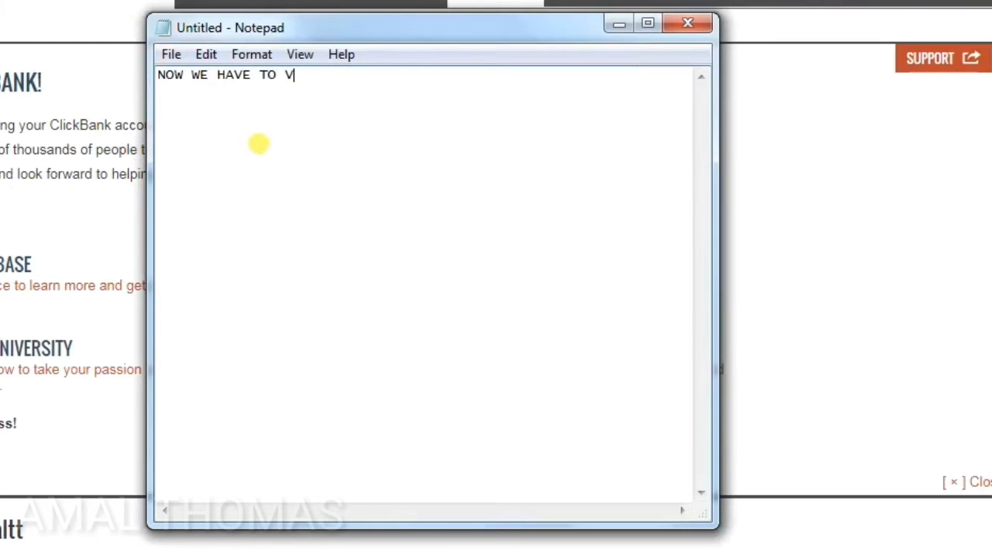
text(ERIFY O)
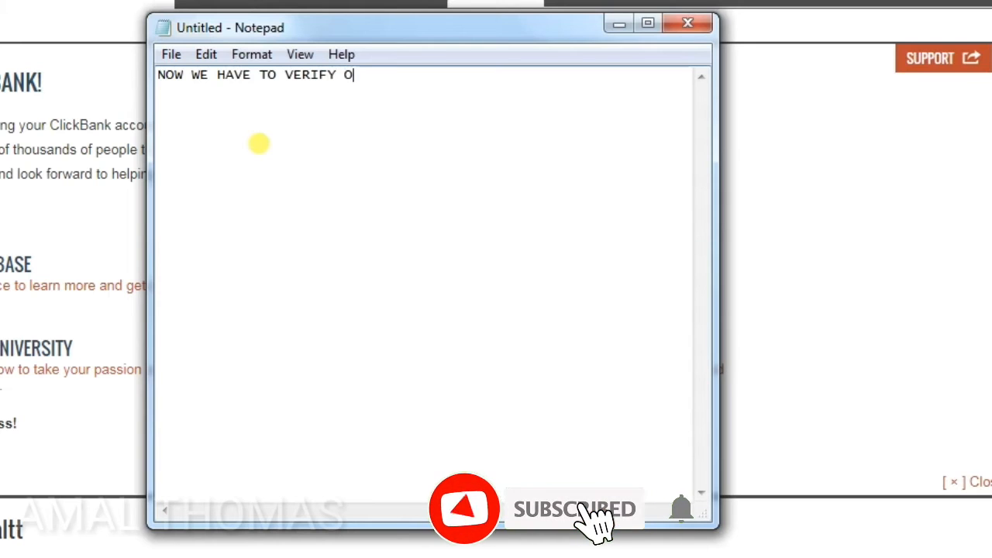
text(UR)
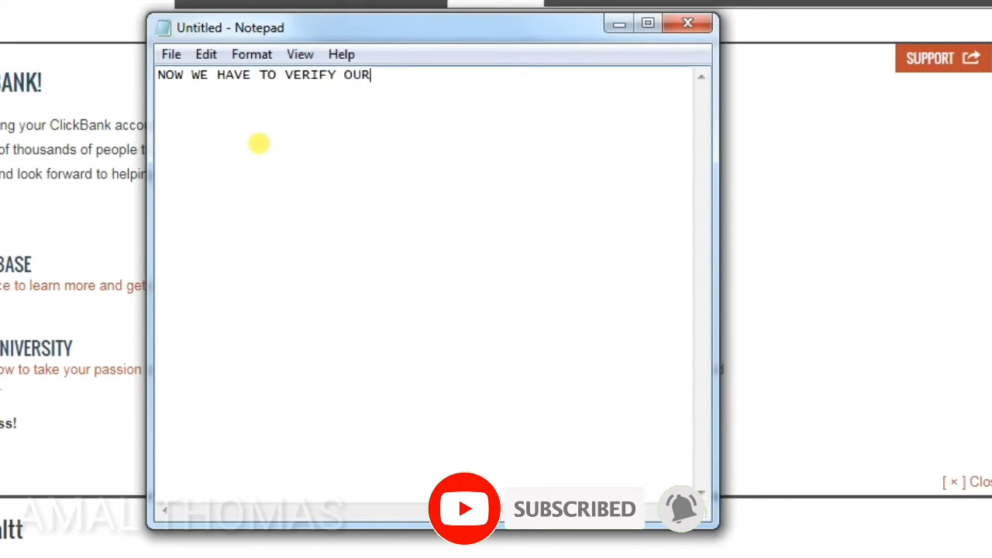
text( ACCOUNT )
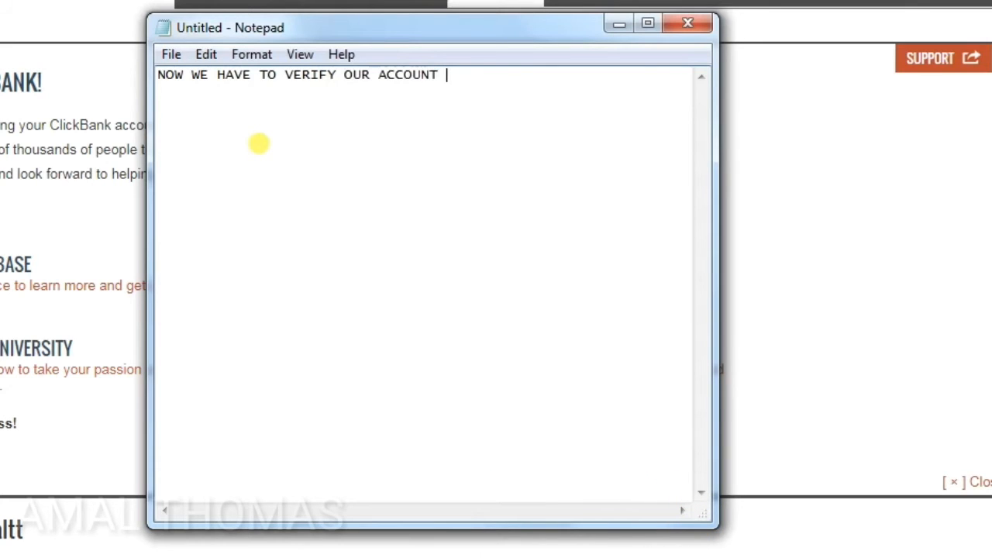
text(VIA)
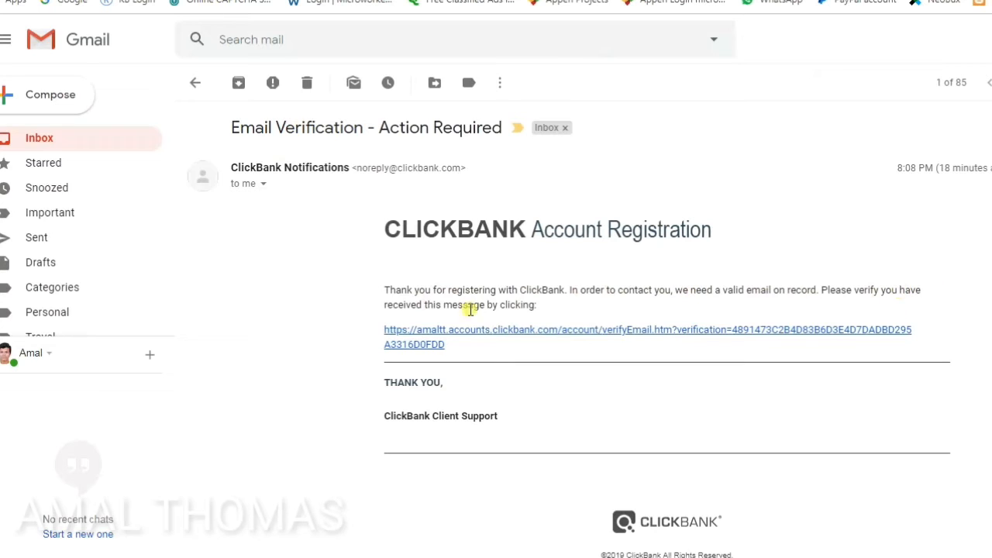
Follow the verification link in the ClickBank email, compare both account home pages and close the outdated one
click(548, 337)
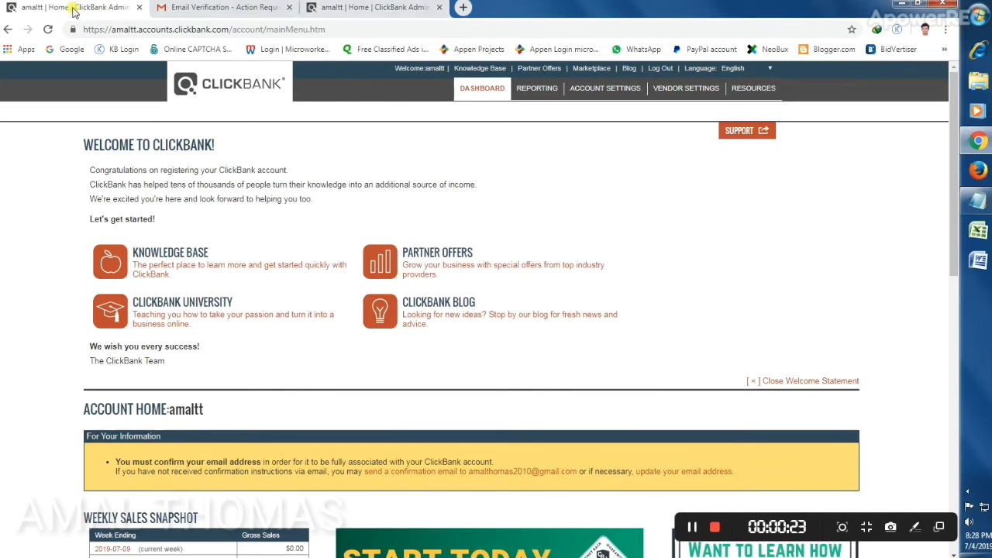
click(378, 11)
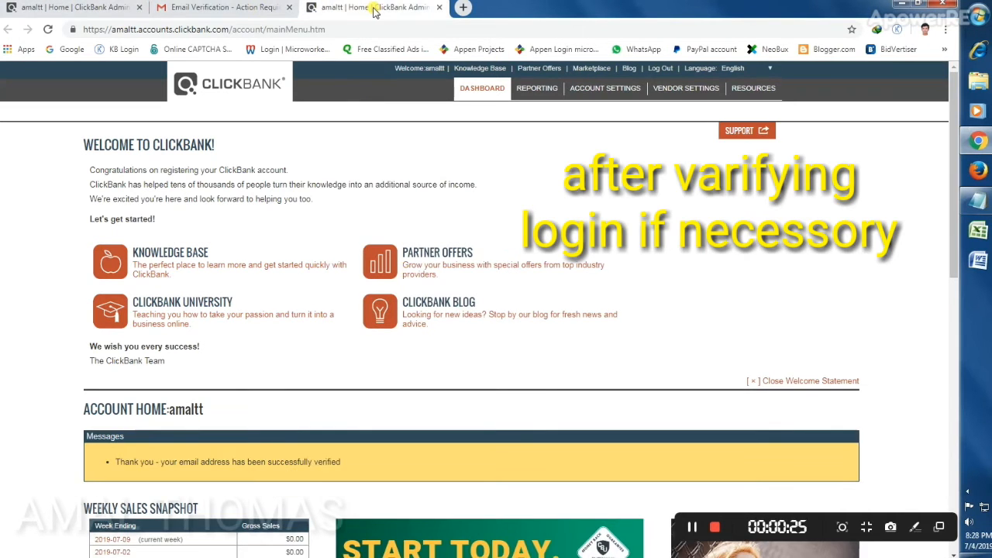
click(124, 11)
click(139, 8)
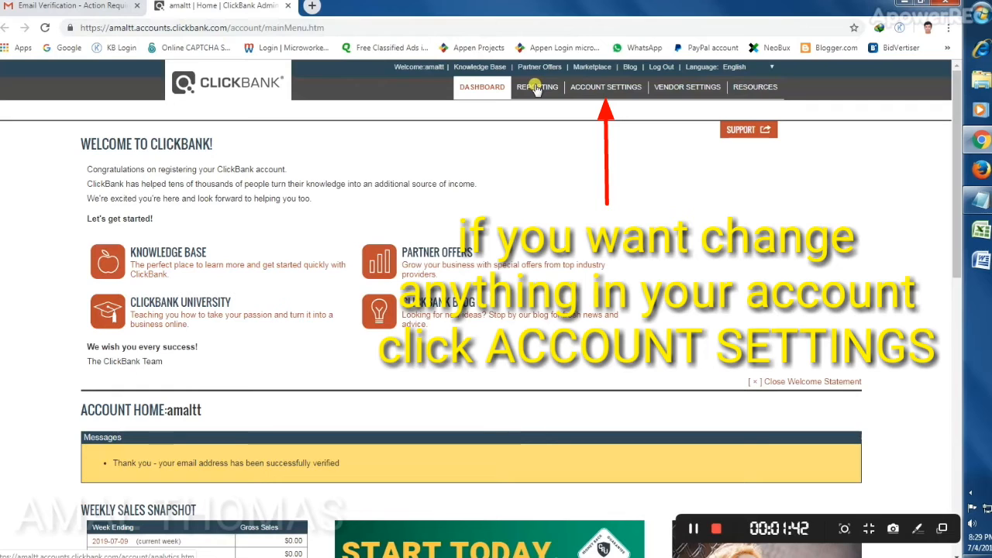
Open the ClickBank account settings and set the account's role to Affiliate
click(608, 89)
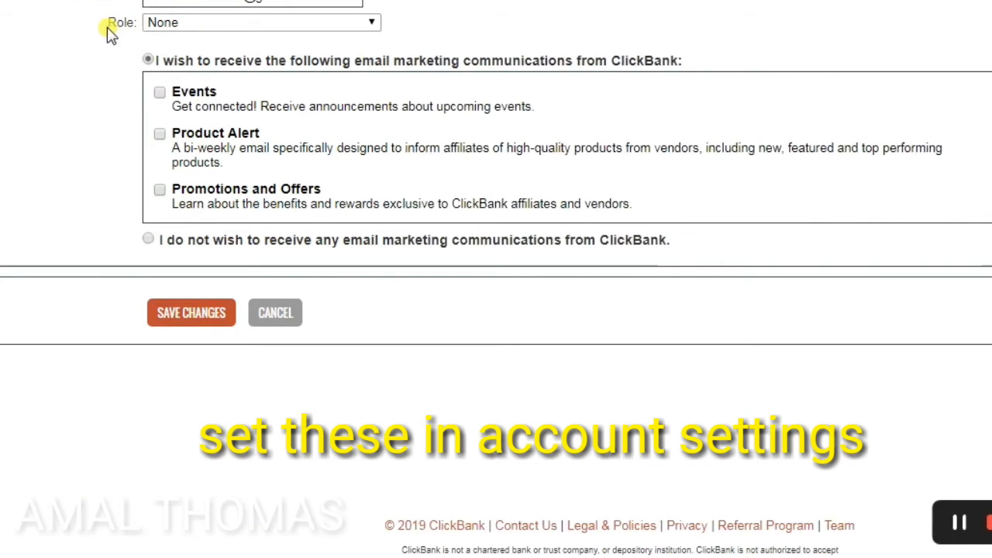
click(231, 24)
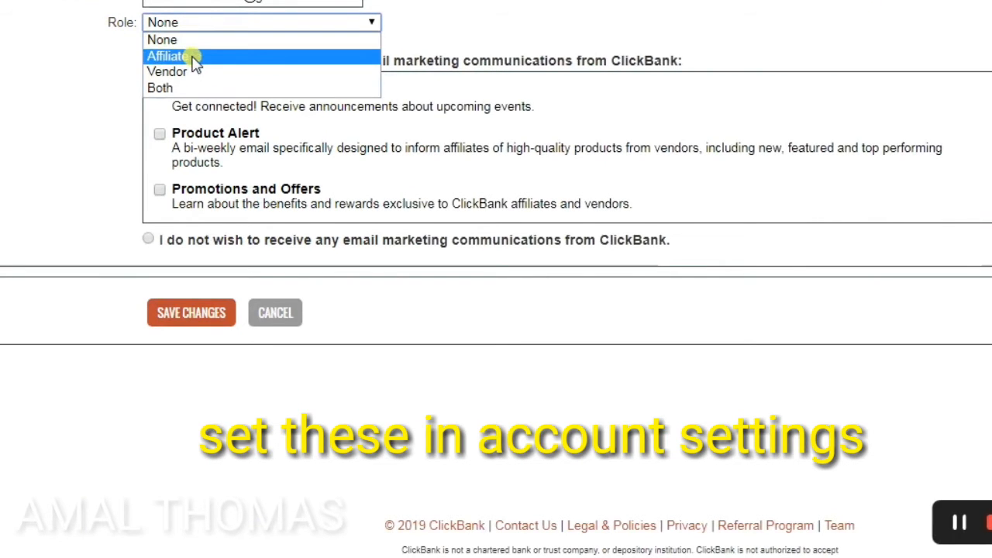
click(194, 59)
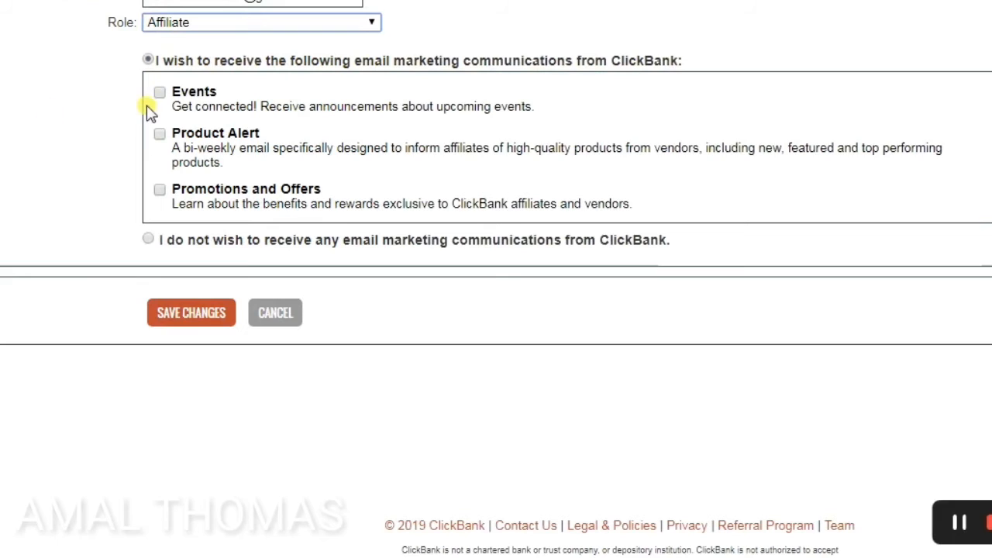
Opt in to the Events, Product Alert, and Promotions and Offers email marketing communications from ClickBank
click(159, 134)
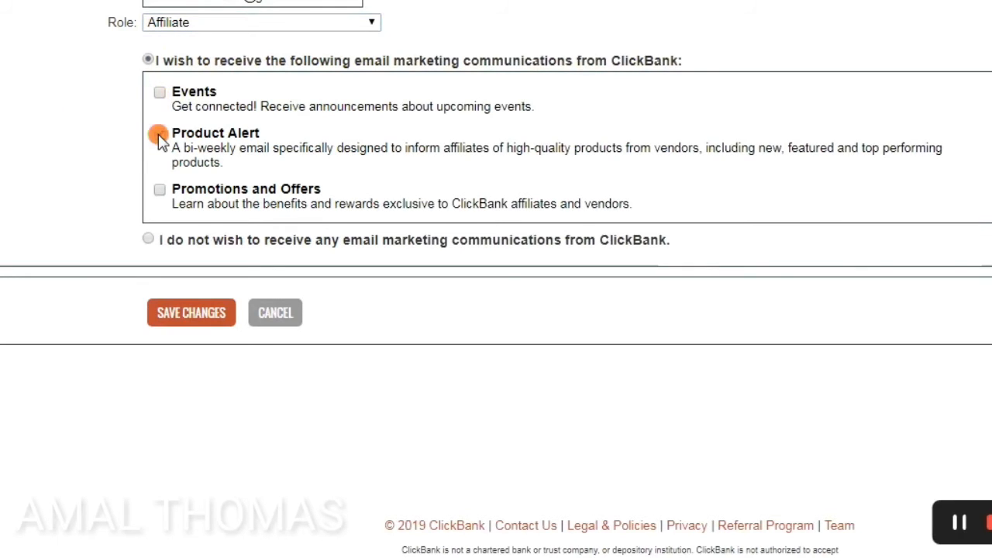
click(158, 190)
click(160, 93)
click(160, 92)
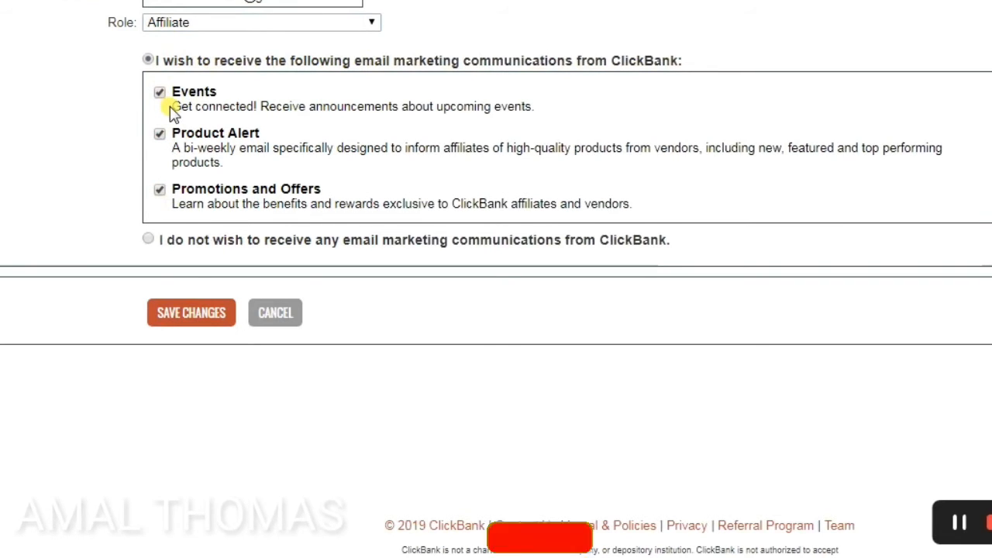
click(160, 94)
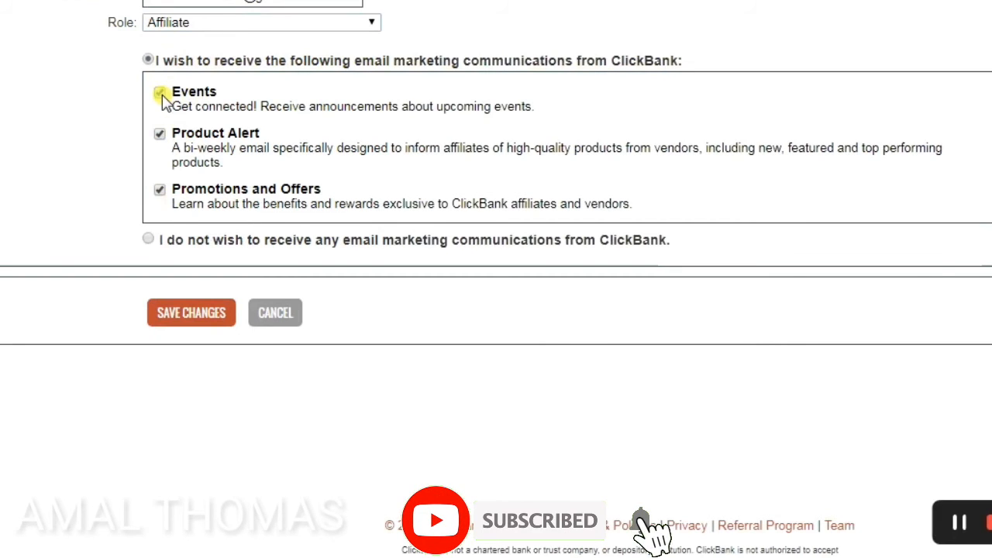
click(151, 239)
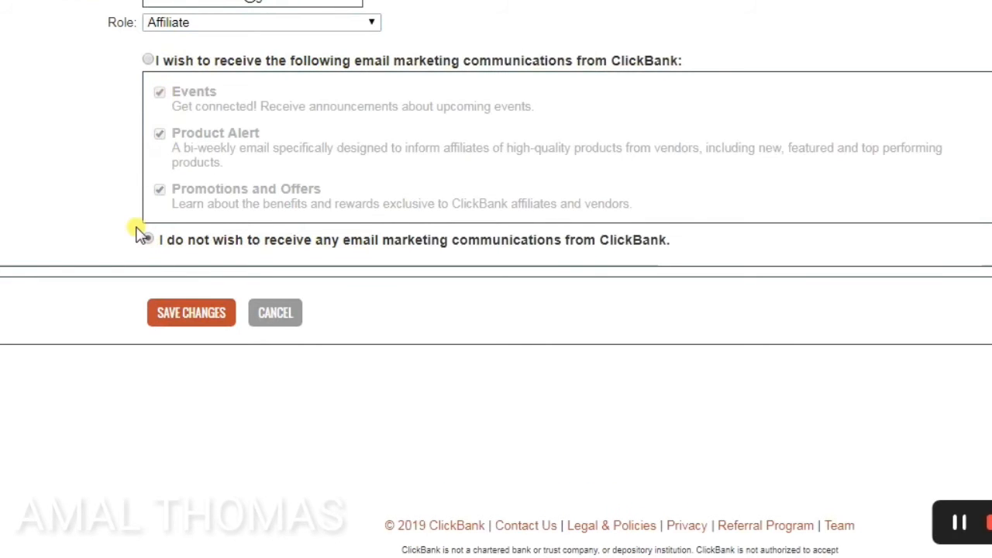
click(149, 60)
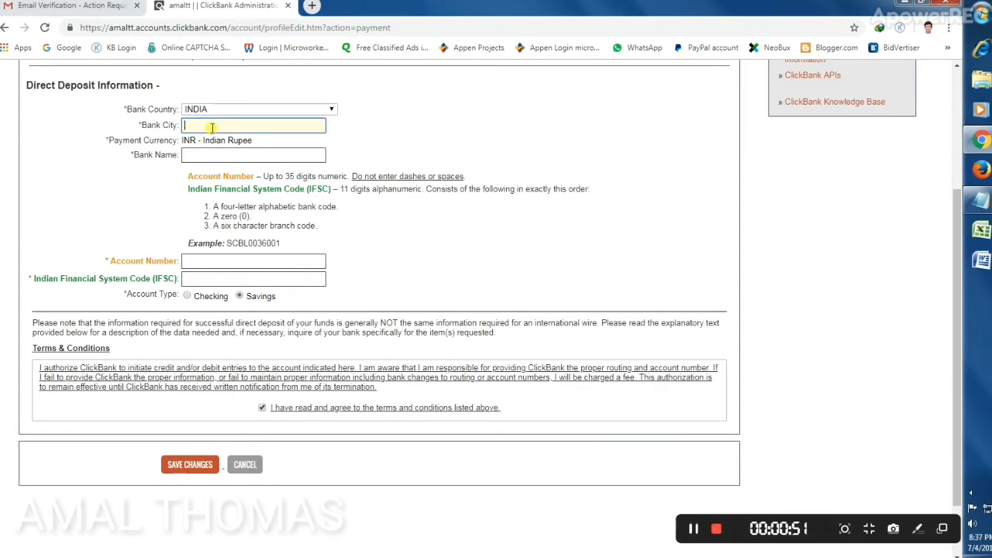
Examine the Bank City and Bank Name fields of the Direct Deposit Information form
click(210, 154)
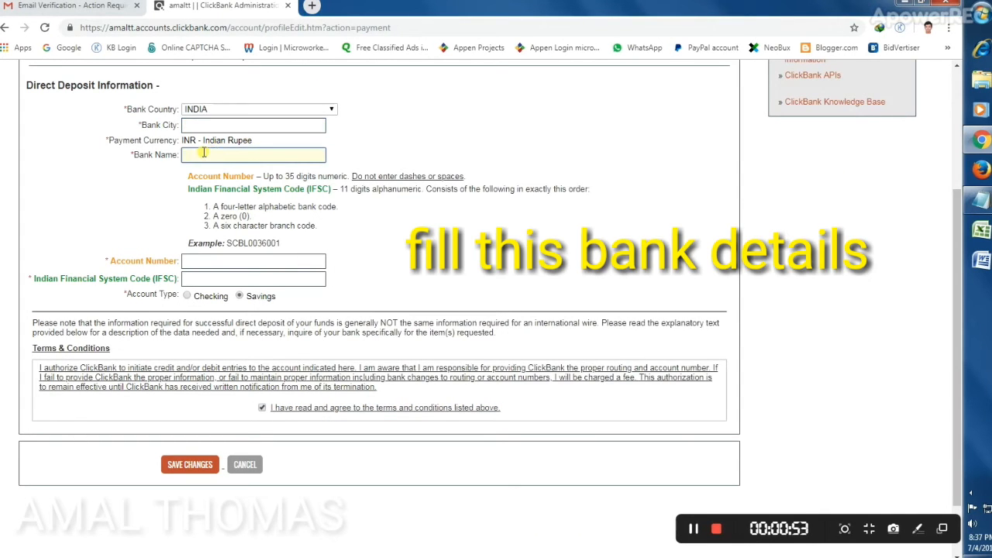
drag(139, 125, 175, 132)
click(172, 131)
click(168, 158)
click(131, 157)
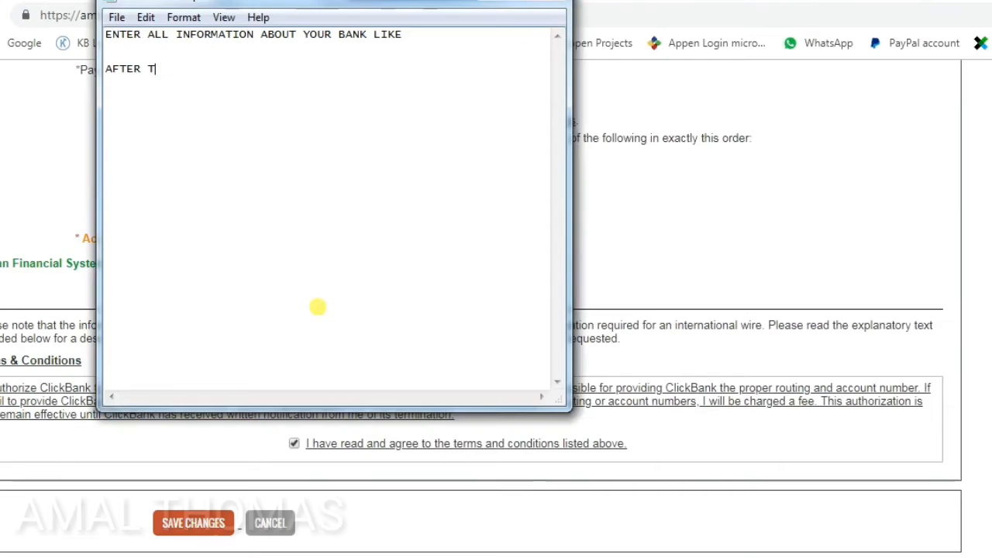
Complete the second Notepad line as "AFTER THE BANK DETAIS ENTER" below the bank information note
text(HE BANK )
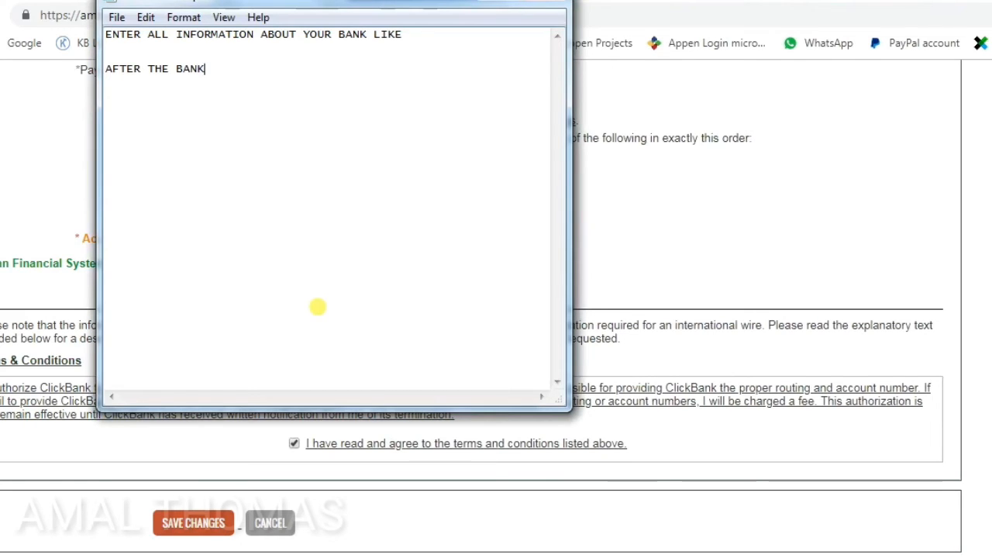
text(DETAIS ENTER)
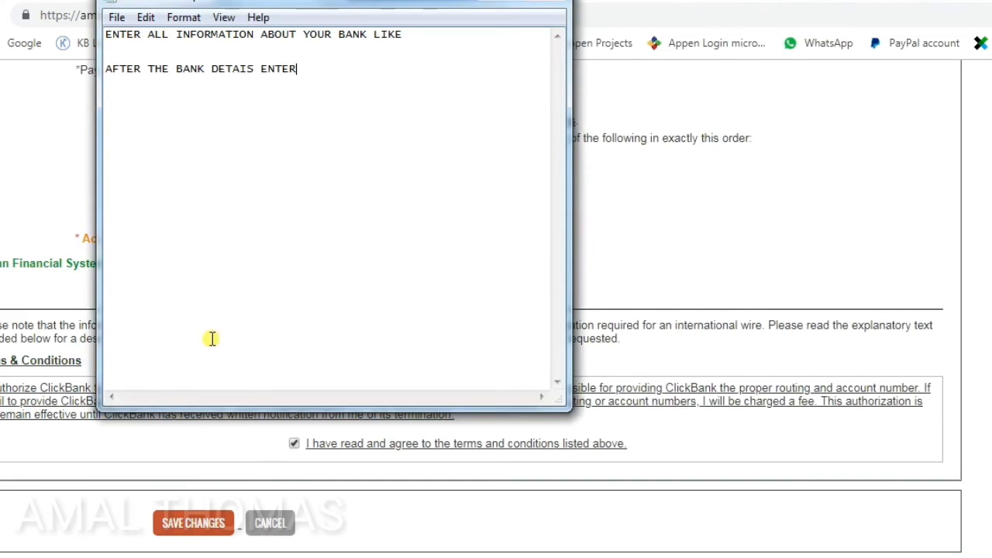
Accept the direct deposit terms and conditions and save the payment information
click(295, 444)
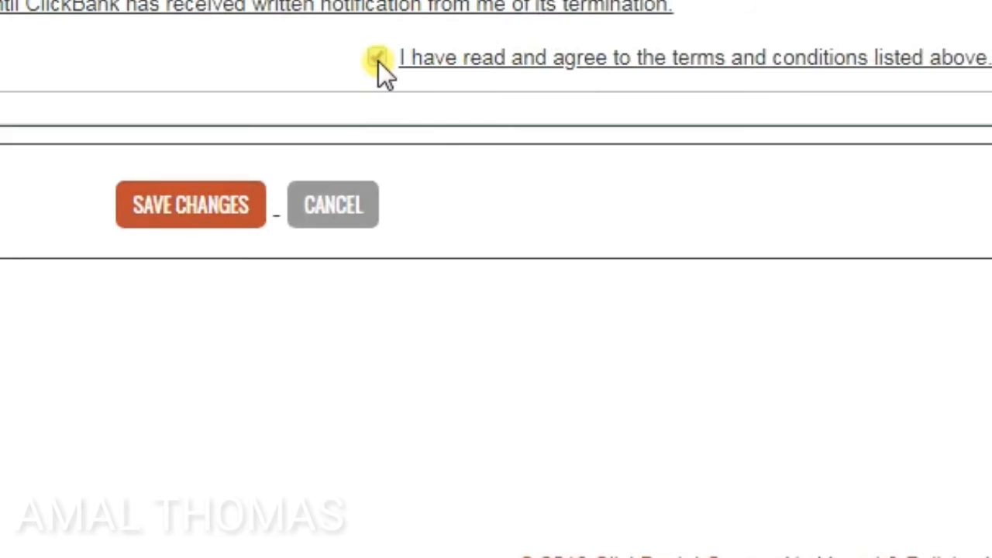
click(217, 215)
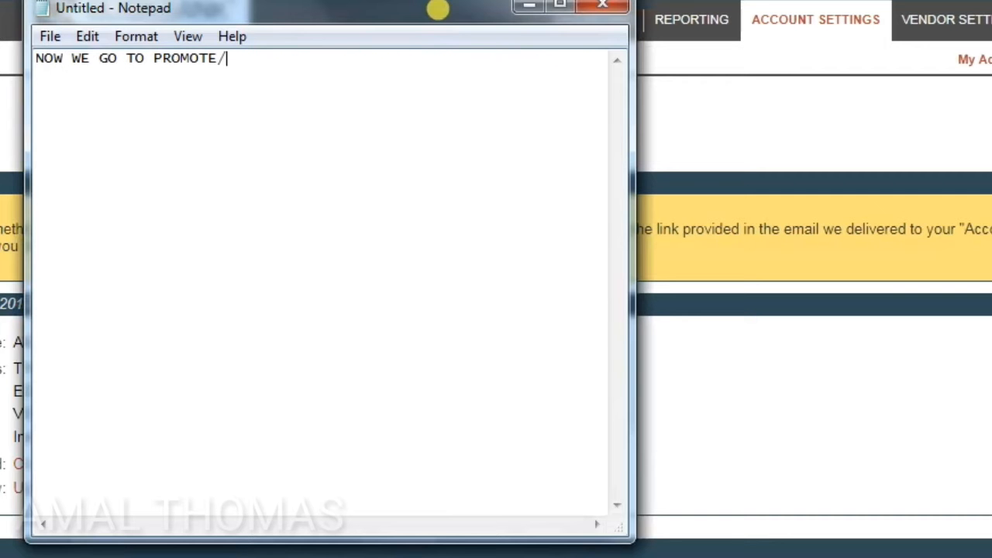
Try adding "GET" to the Notepad line and cut it back to "NOW WE GO TO PROMOTE"
text(GET)
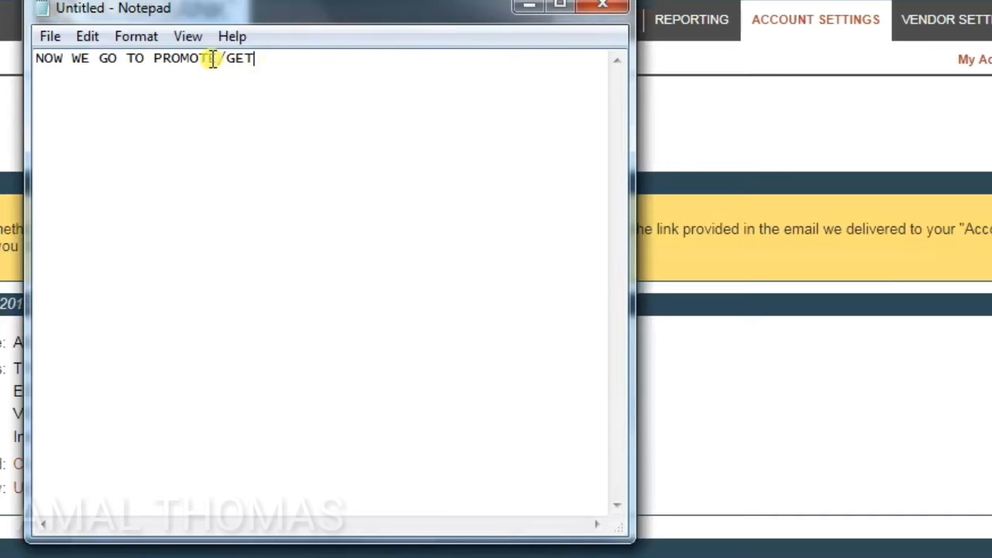
key(BackSpace)
key(BackSpace)
key(BackSpace)
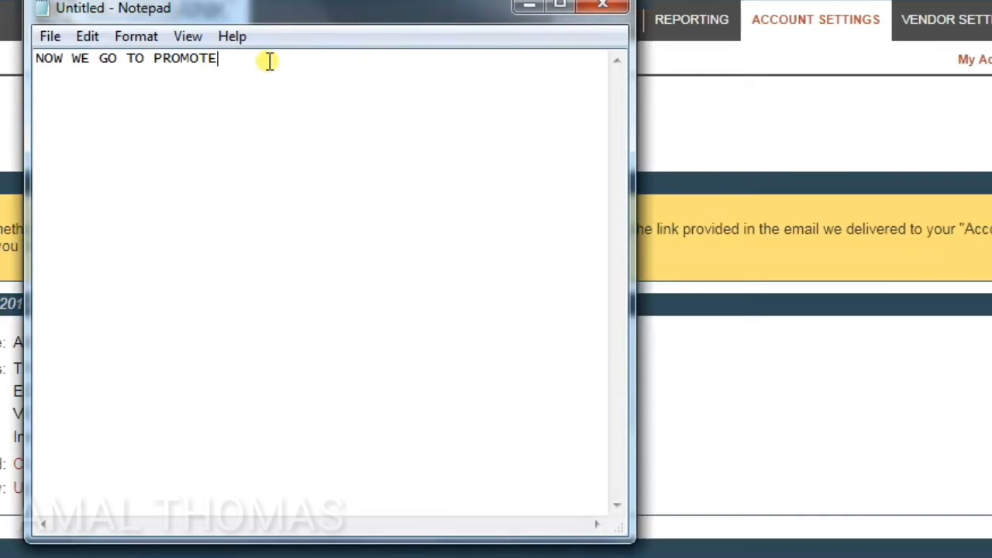
text(E)
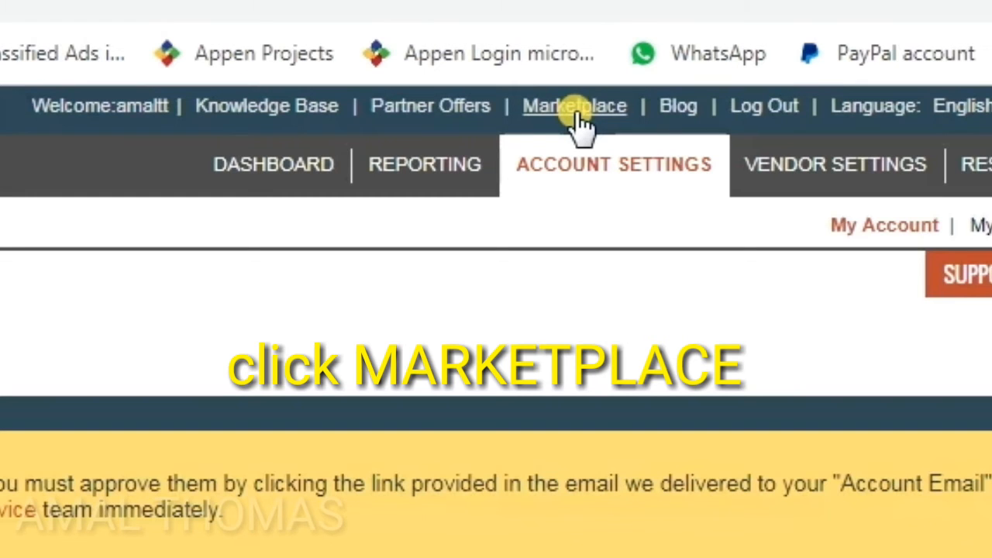
Open the ClickBank Marketplace and make its Find Products field ready for entry
click(574, 106)
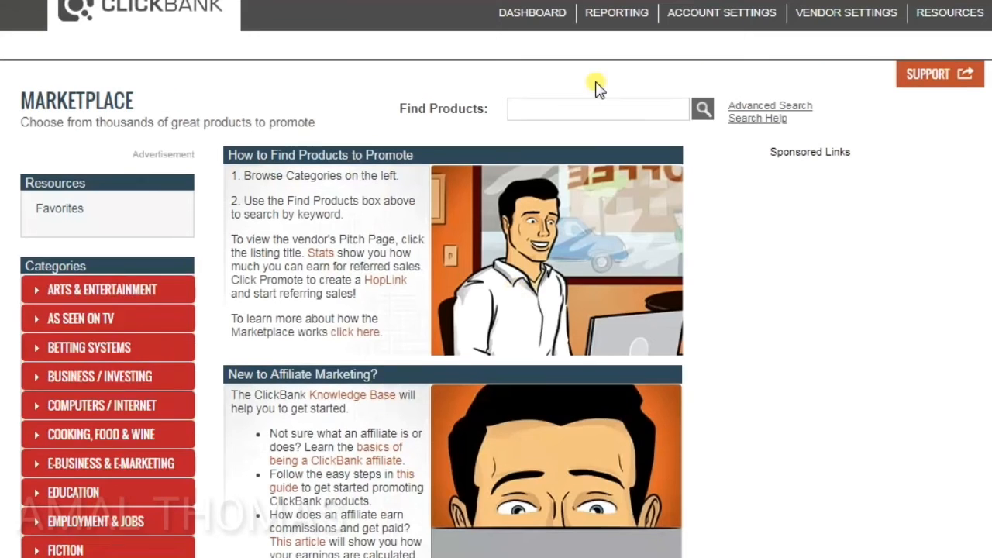
click(549, 111)
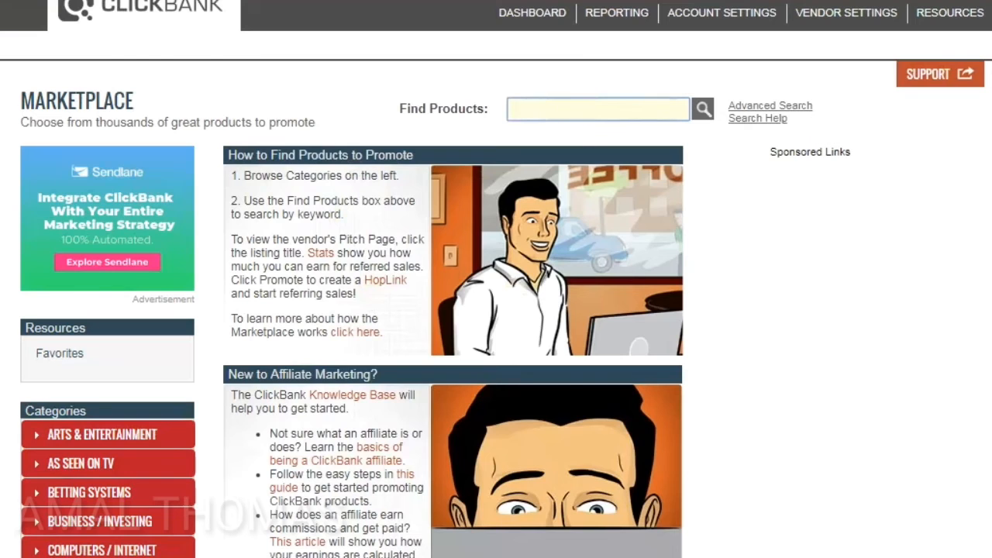
Move Notepad clear of the Marketplace product search, complete the note "ENTER PRODUCT CATEGORY" and return to the Find Products field
key(alt+Tab)
drag(328, 9, 878, 241)
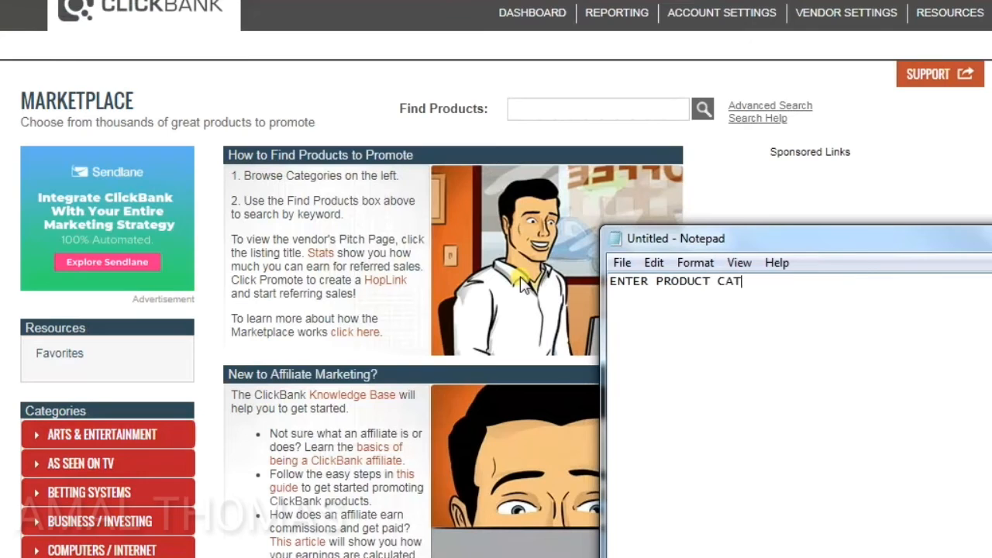
text(RY)
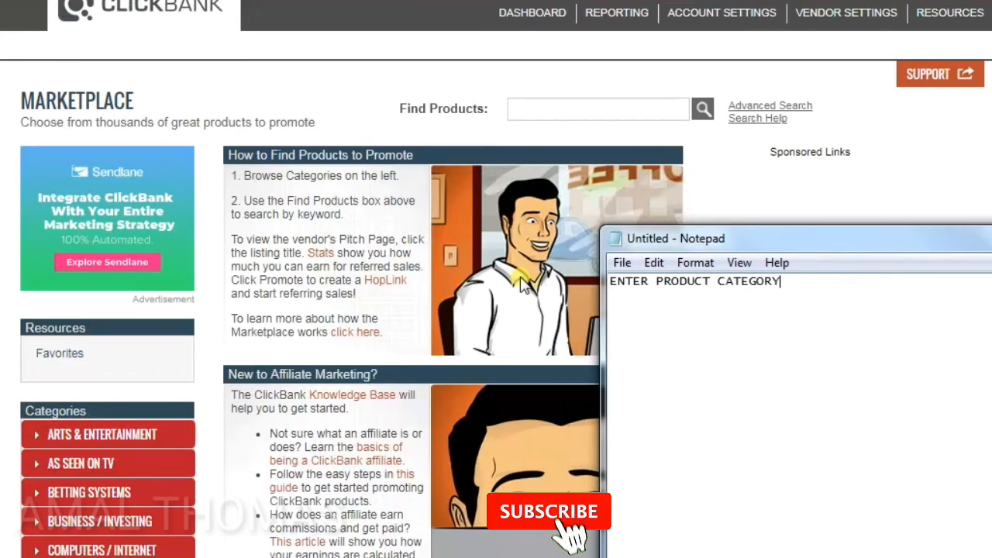
key(Return)
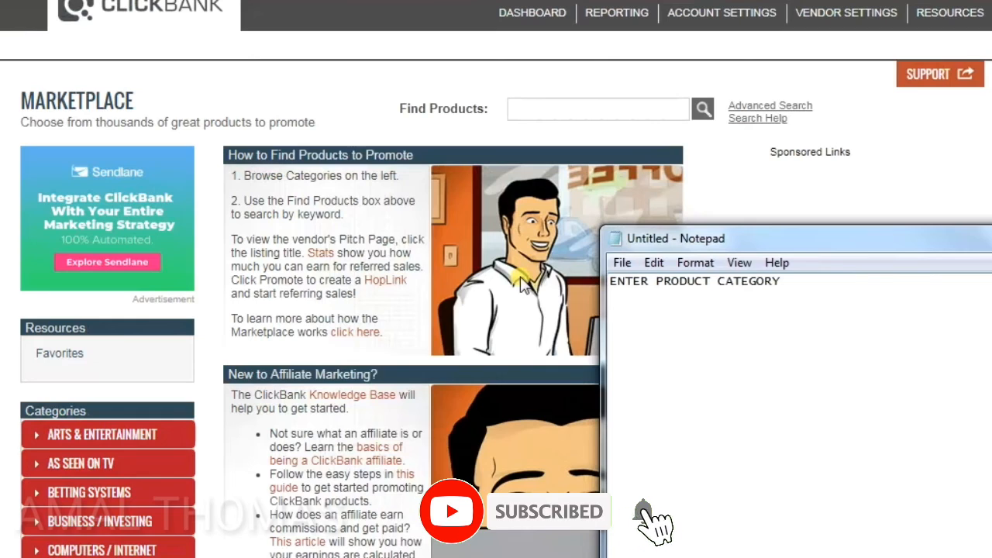
click(593, 110)
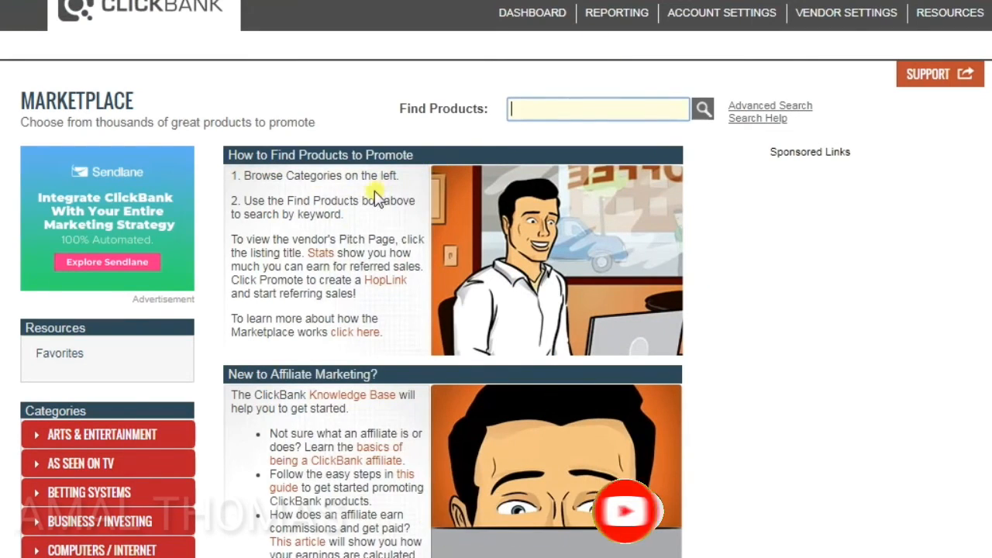
Bring Notepad back, move it higher over the Marketplace page and add the line "OR READ INSTUCTIONS OF"
key(alt+Tab)
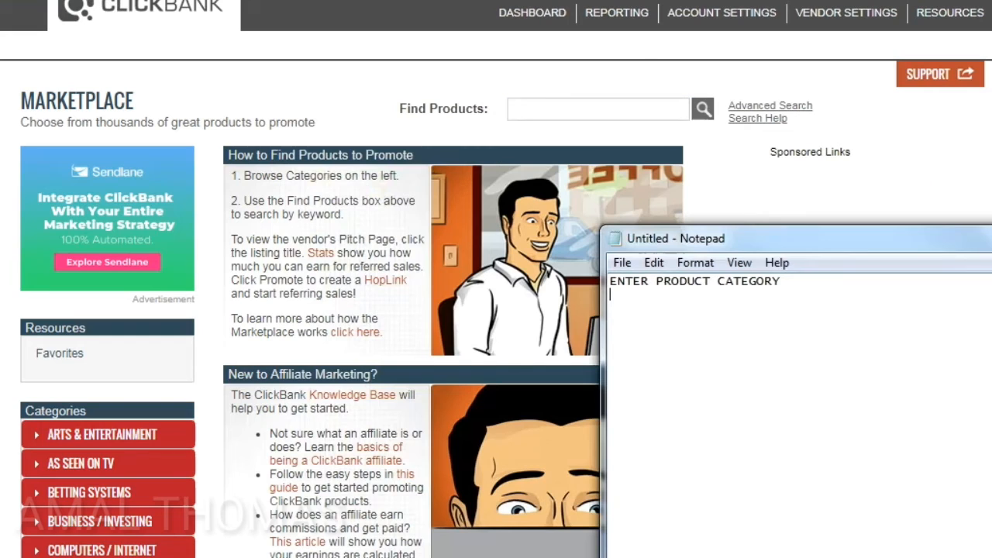
drag(783, 239, 746, 28)
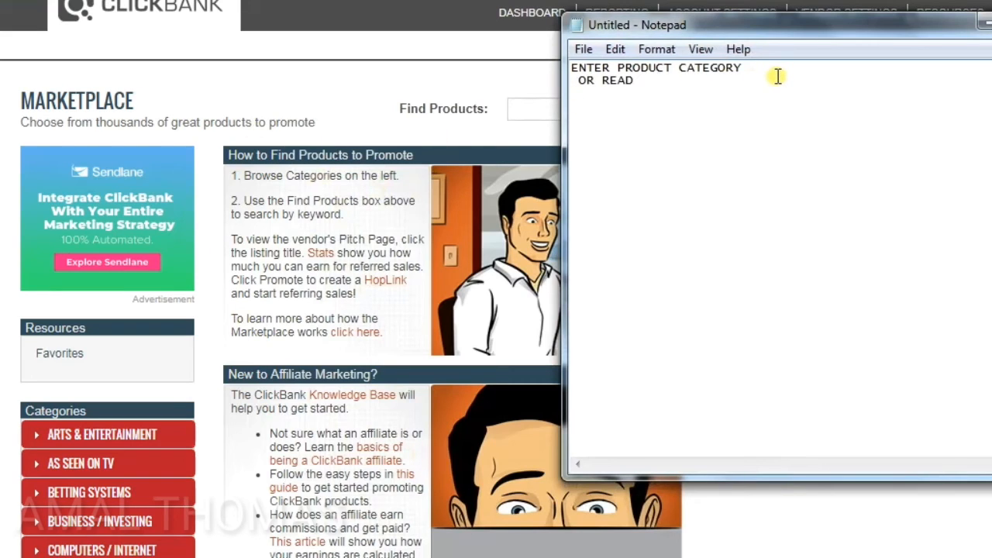
text(INSTUCTIONS OF)
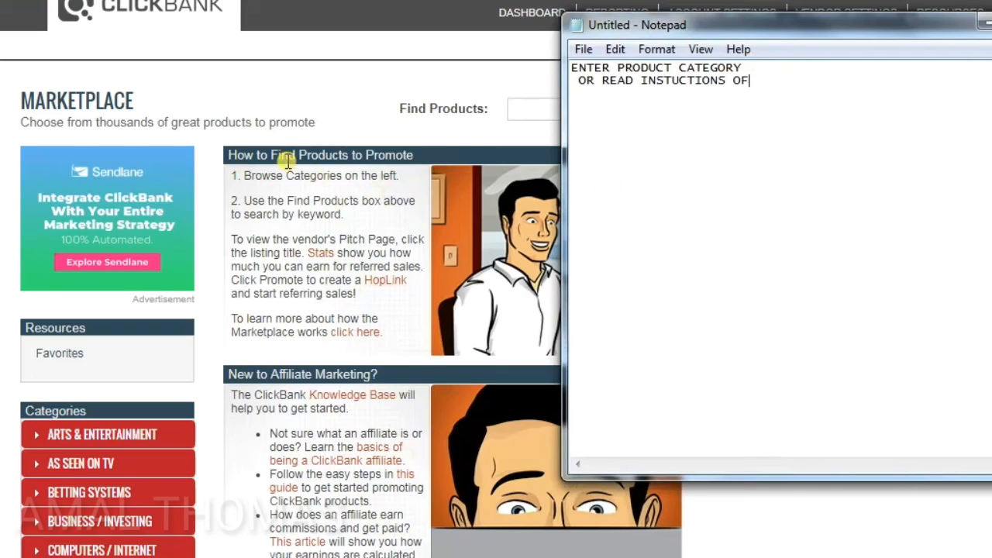
Copy the "How to Find Products to Promote" heading and its first instruction from the Marketplace page into the Notepad note
click(228, 155)
drag(228, 157, 415, 172)
right_click(408, 155)
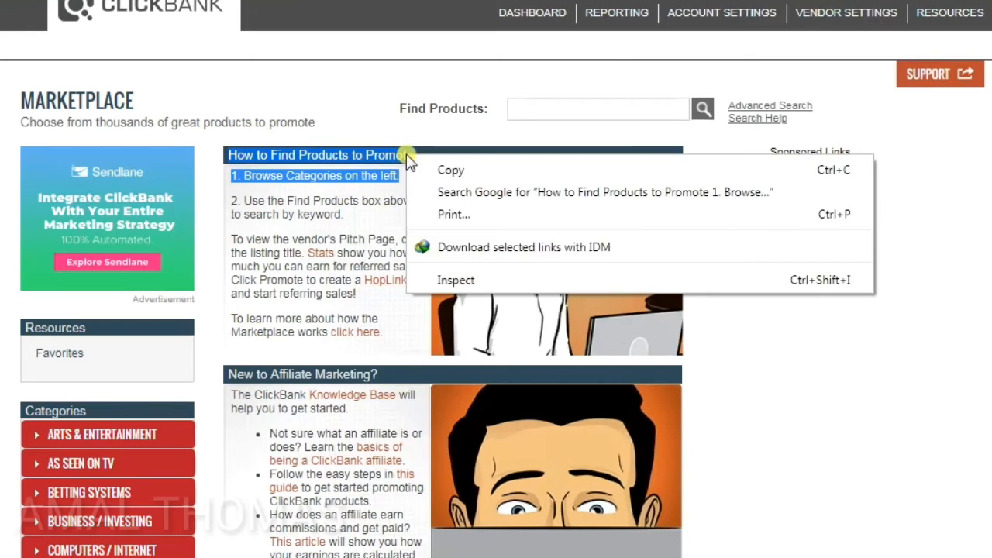
click(438, 169)
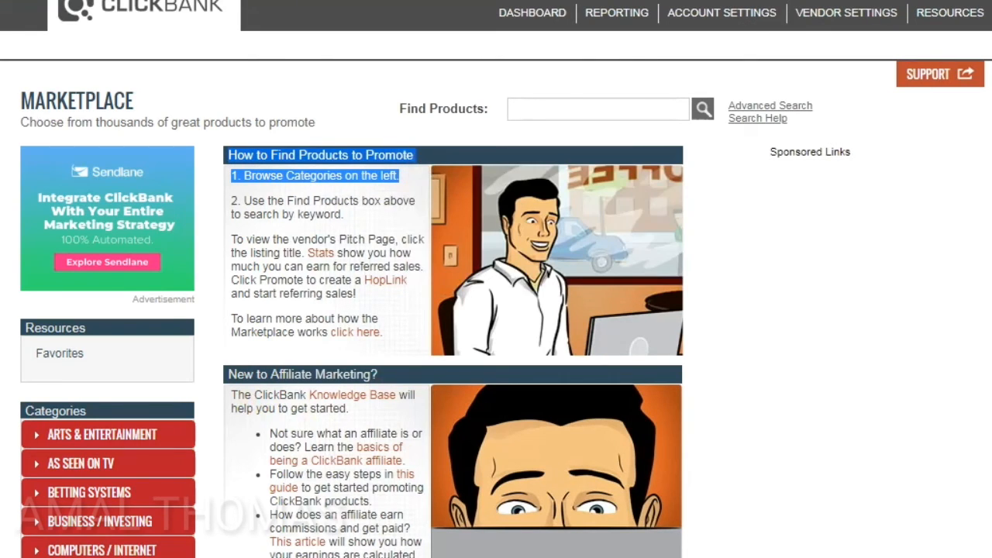
key(alt+Tab)
key(Return)
key(Return)
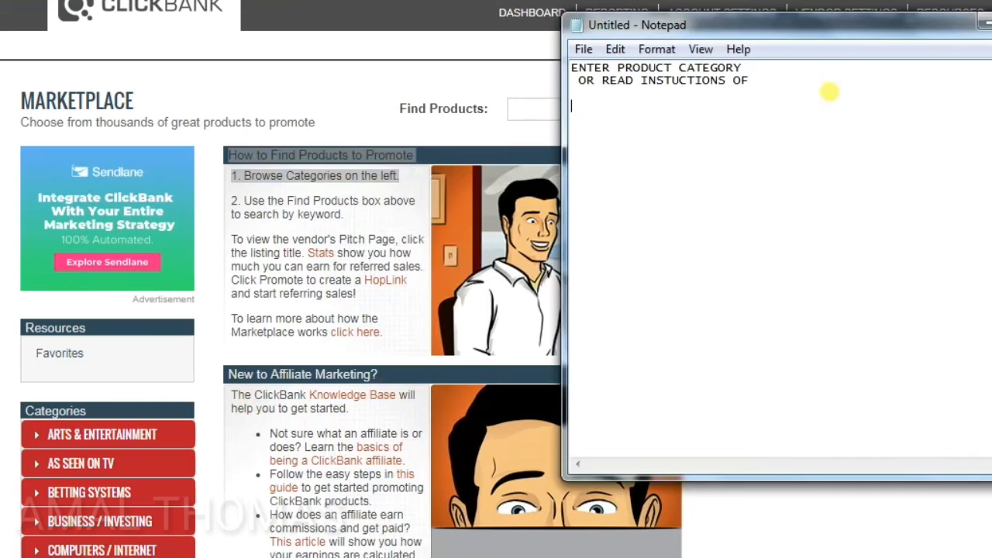
key(ctrl+v)
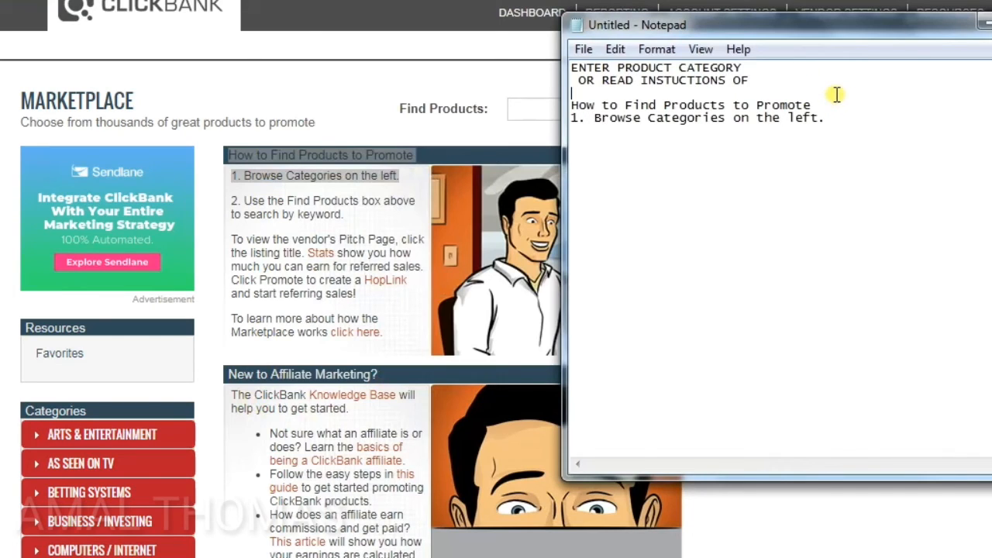
Remove the pasted line "1. Browse Categories on the left." from the note, keeping only the heading
click(865, 111)
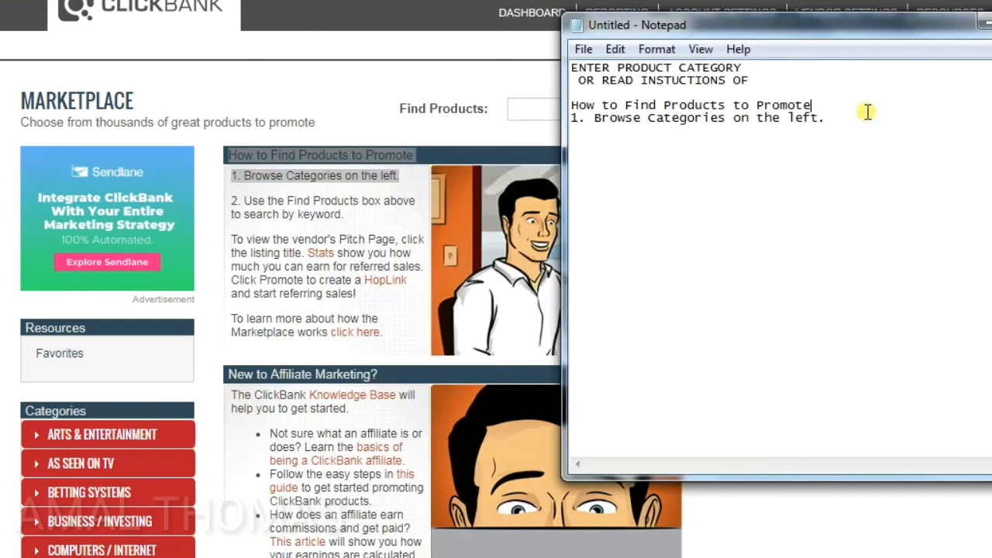
drag(868, 126, 543, 135)
key(Delete)
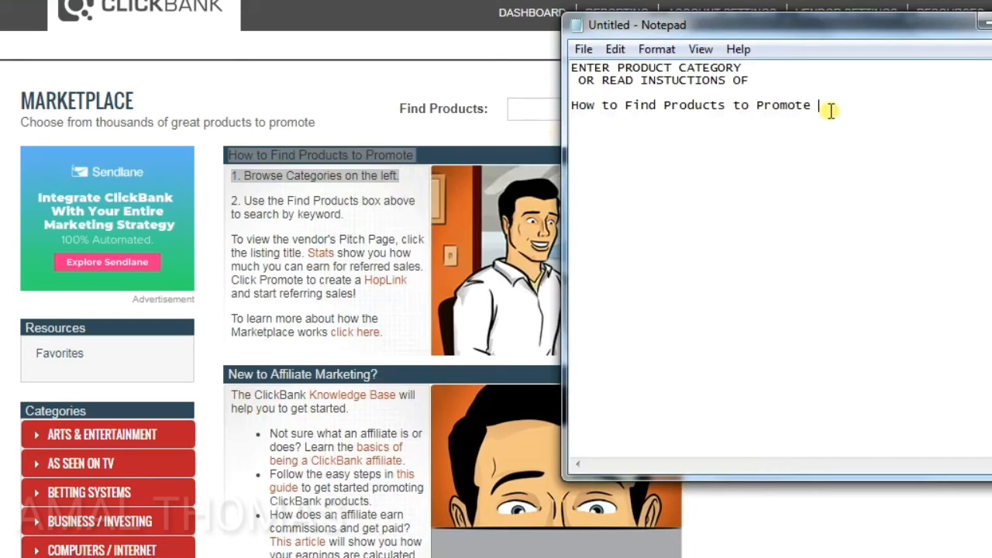
Append "&" to the heading in the note and paste the Marketplace heading "New to Affiliate Marketing?" below it
text(&)
click(376, 374)
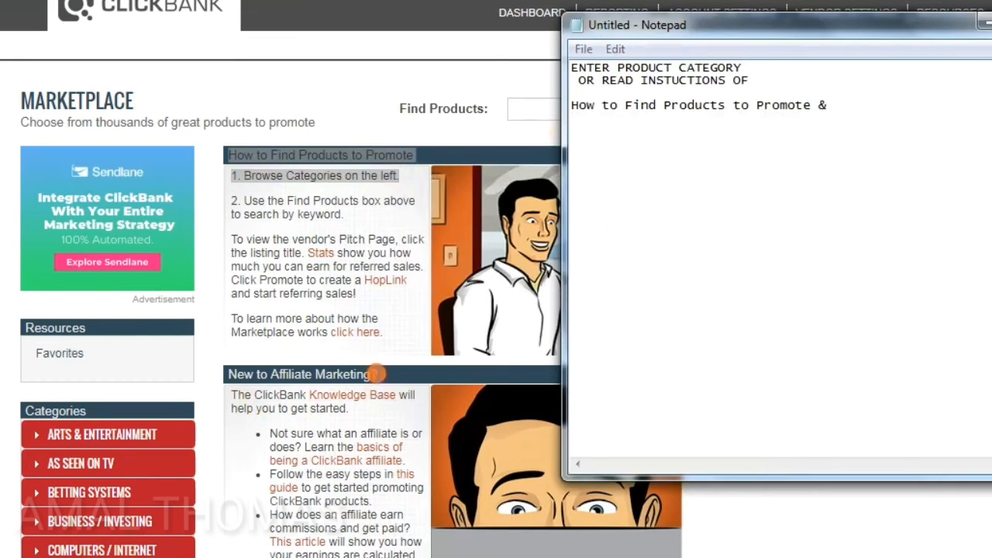
drag(376, 374, 230, 375)
right_click(260, 377)
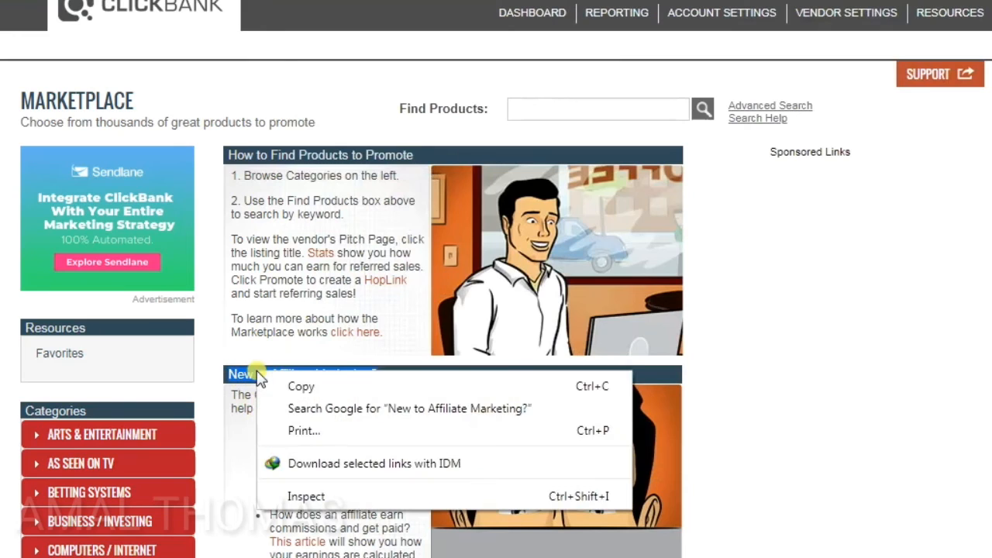
click(293, 386)
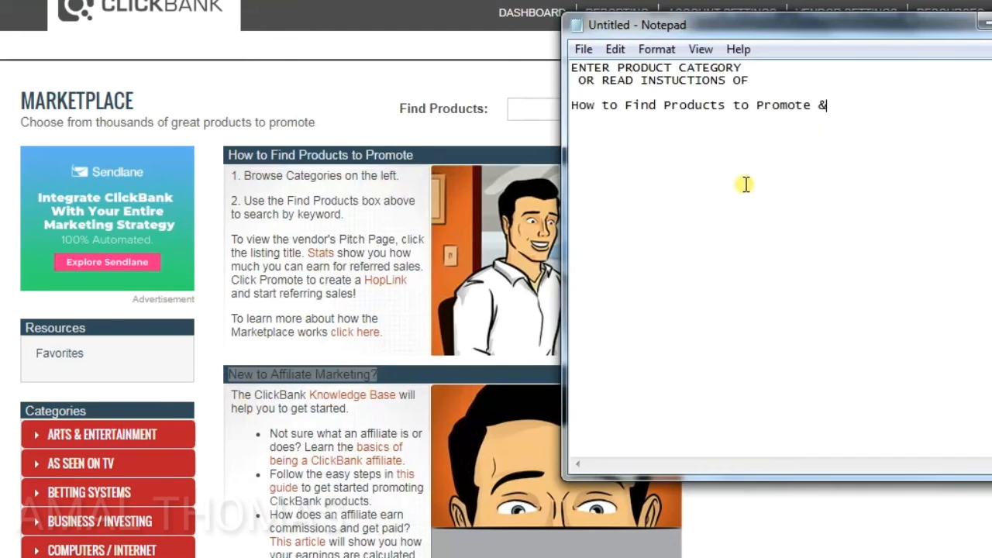
key(Return)
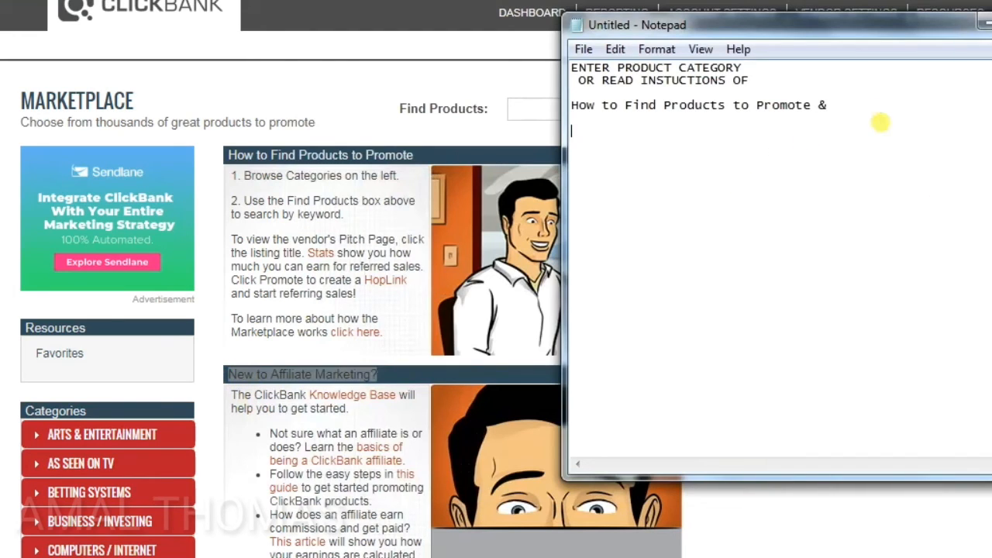
key(ctrl+v)
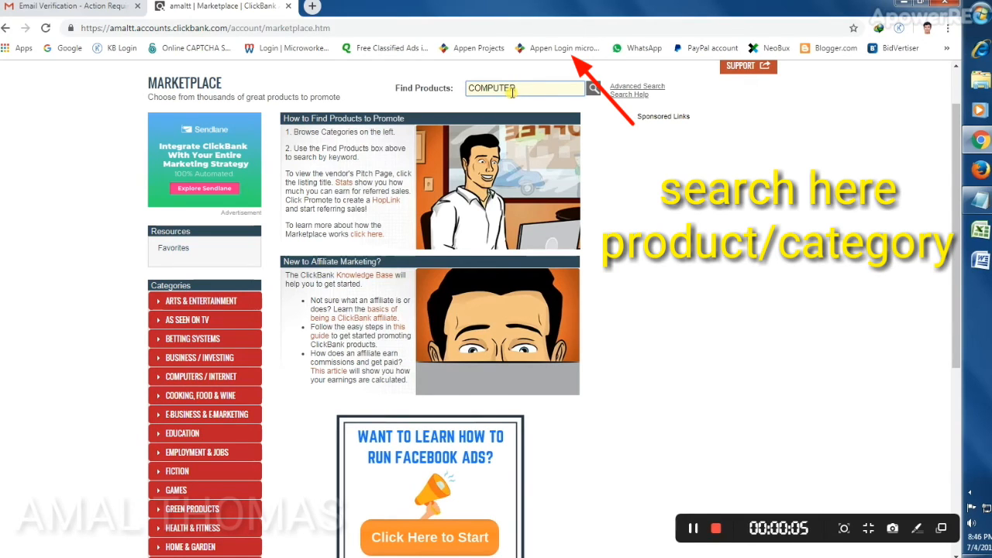
Search the Marketplace for "computer" and generate a HopLink for promoting the Pappapc Computer Home Business product
key(Return)
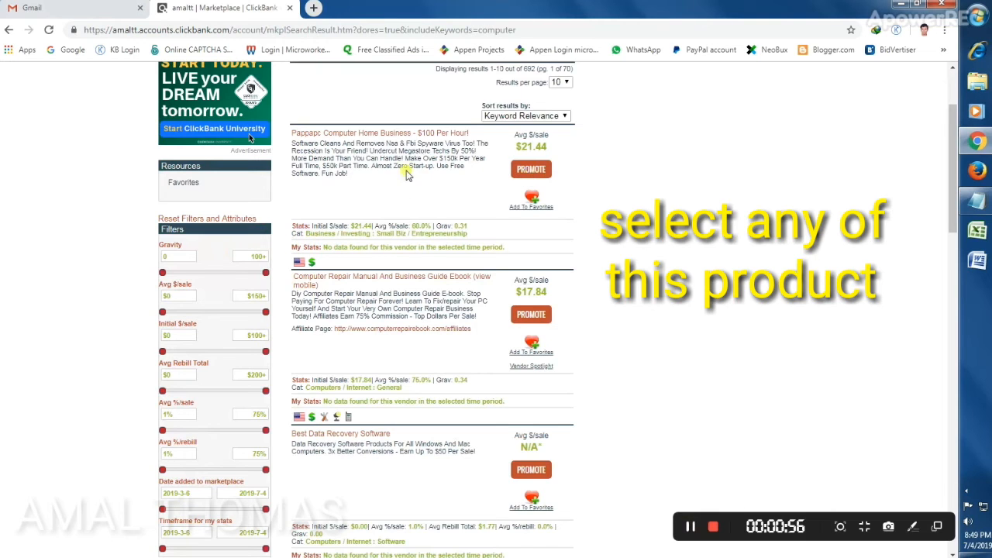
scroll(416, 280, up, 1)
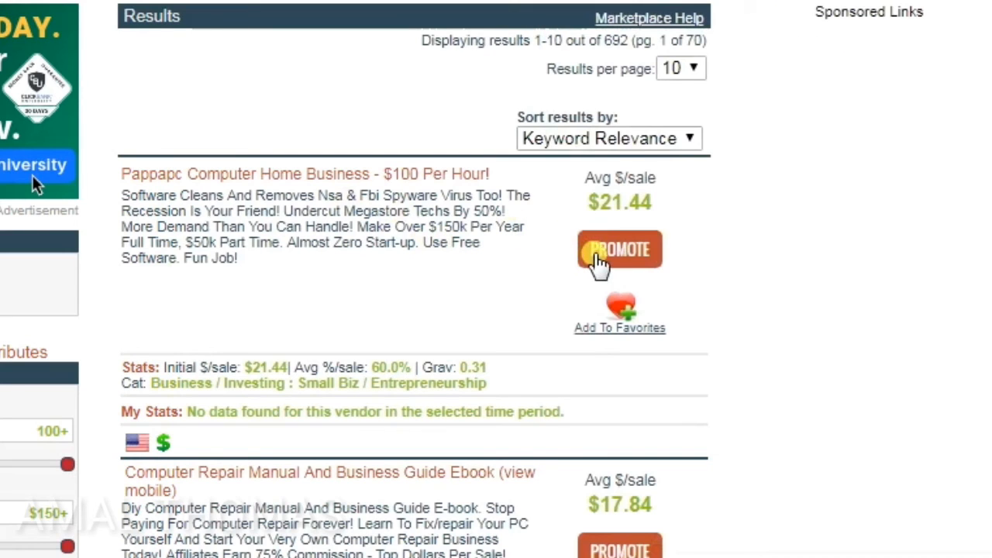
click(599, 259)
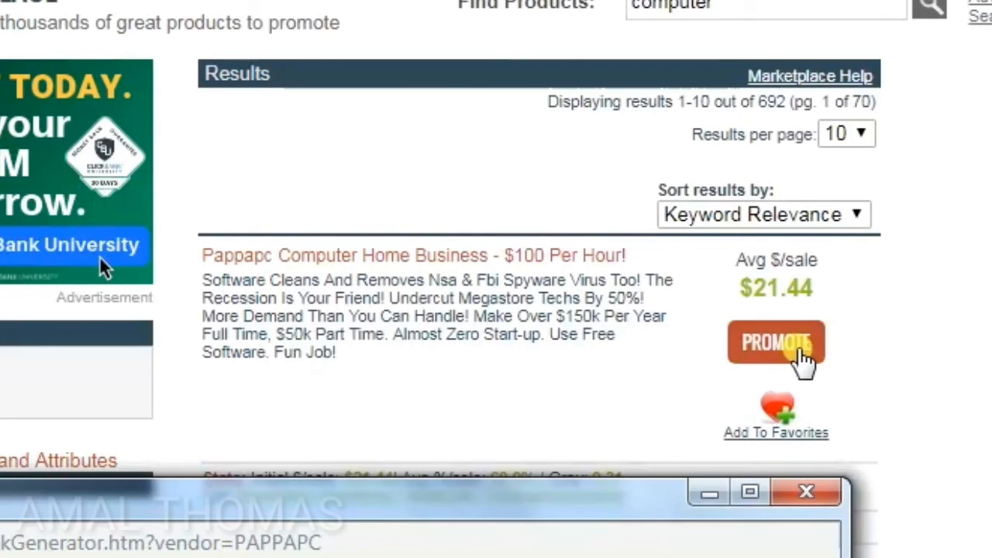
click(784, 343)
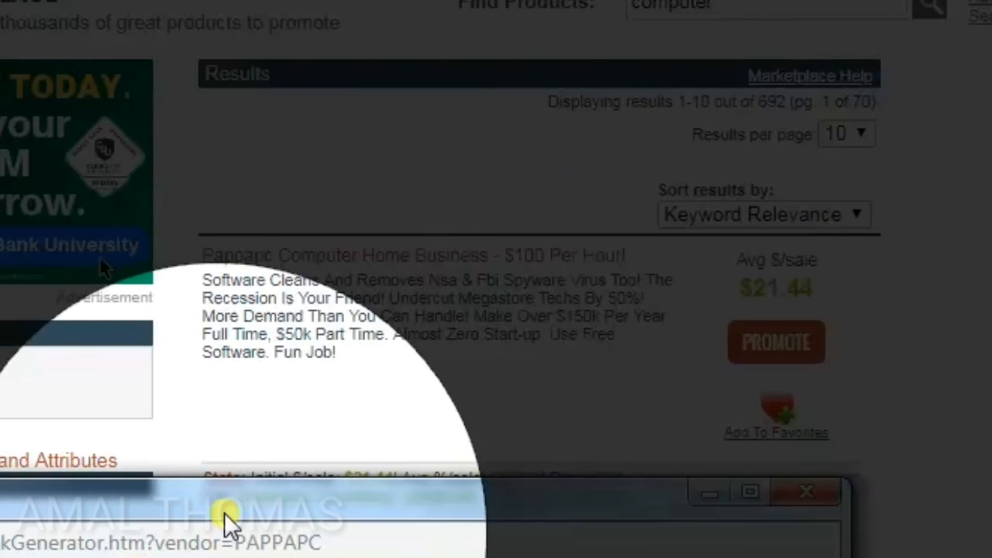
click(224, 514)
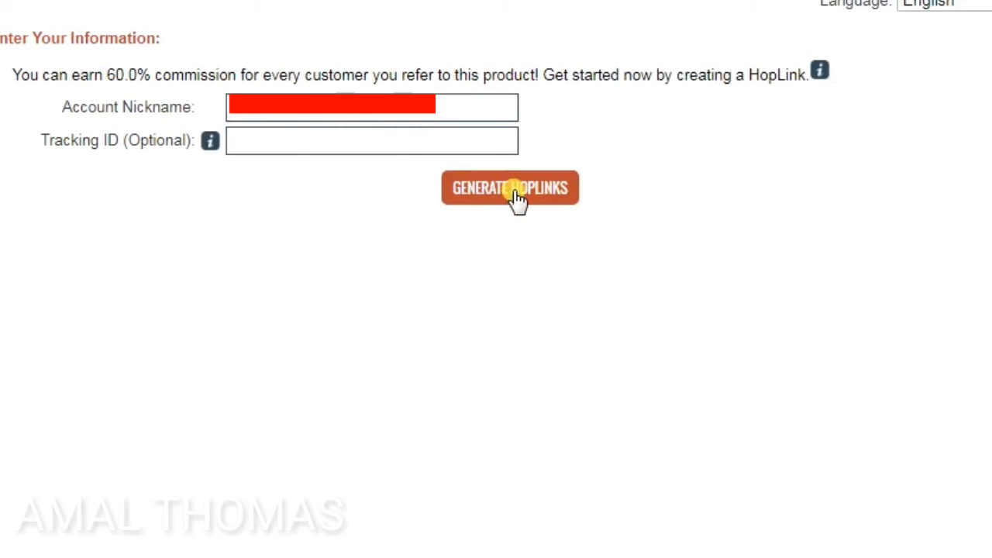
click(516, 195)
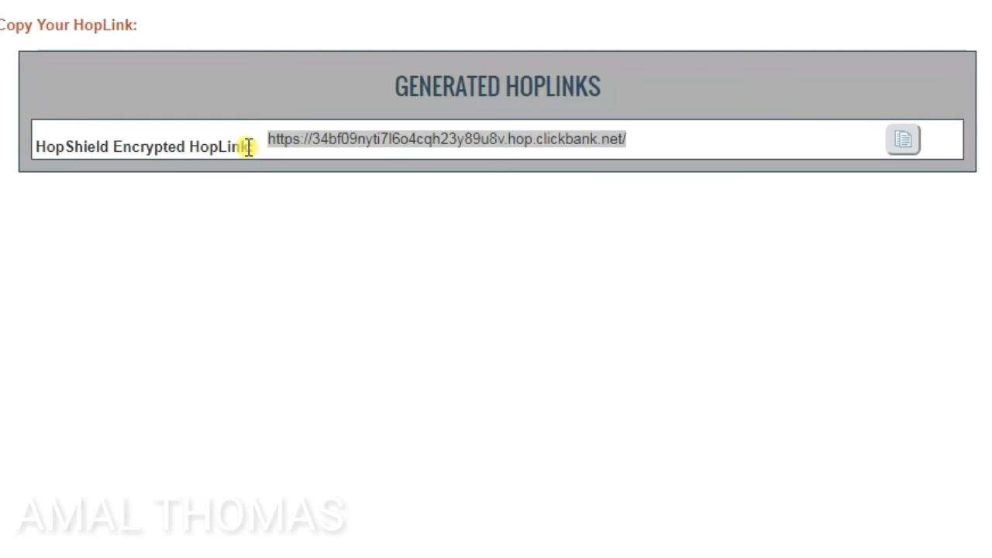
Copy the label "HopShield Encrypted HopLink" into Notepad beneath the line "copy this link"
drag(256, 352, 191, 355)
drag(190, 150, 67, 169)
right_click(66, 149)
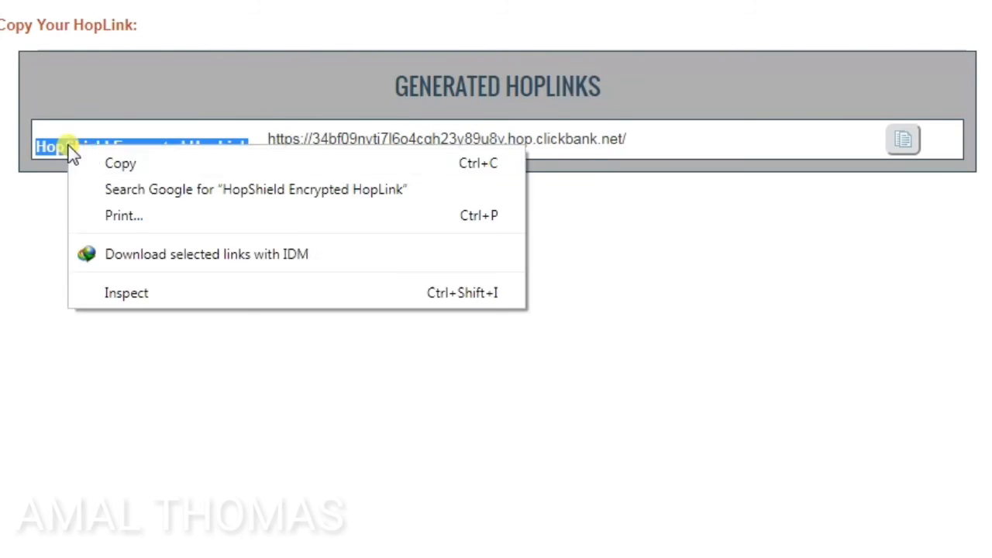
click(111, 161)
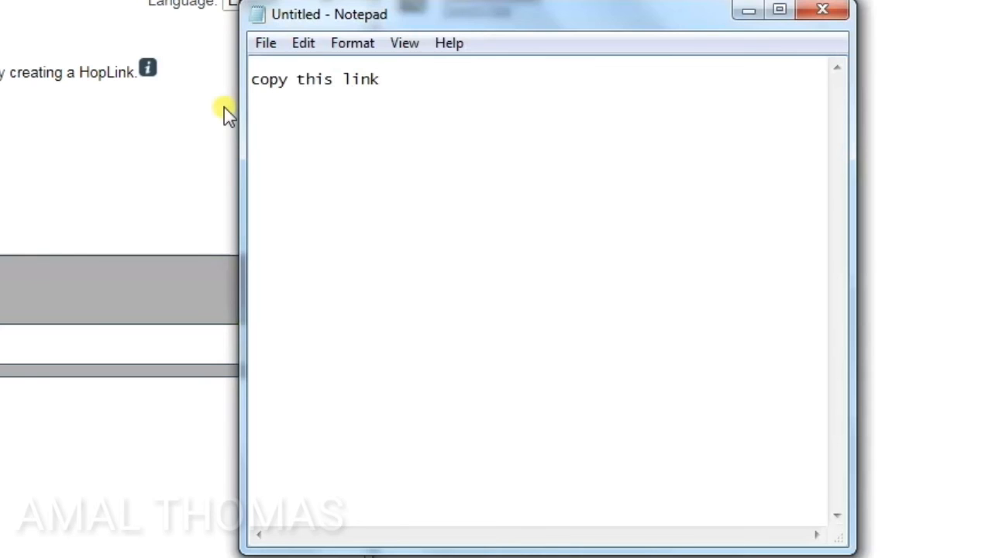
key(ctrl+v)
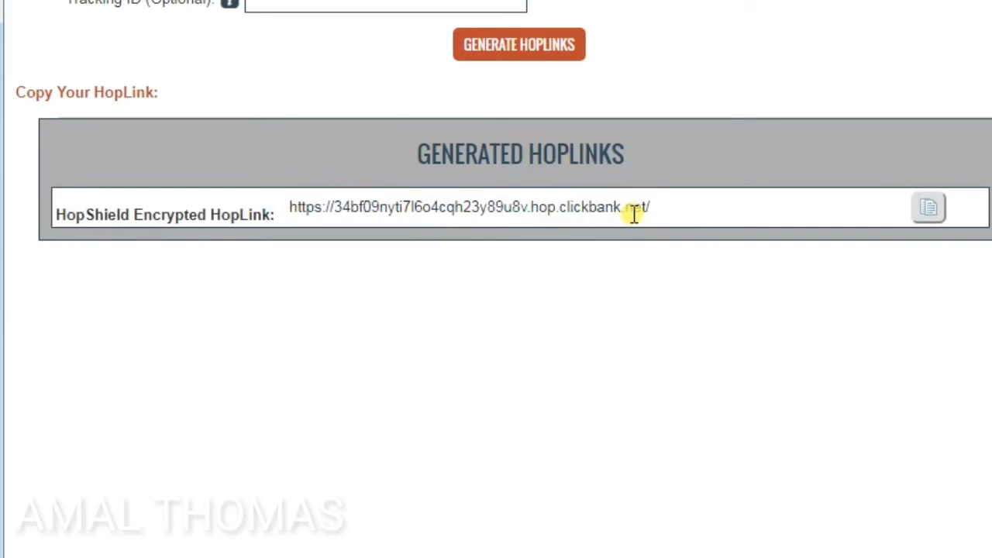
Copy the generated HopLink URL into Notepad below its label
drag(683, 207, 273, 222)
right_click(298, 209)
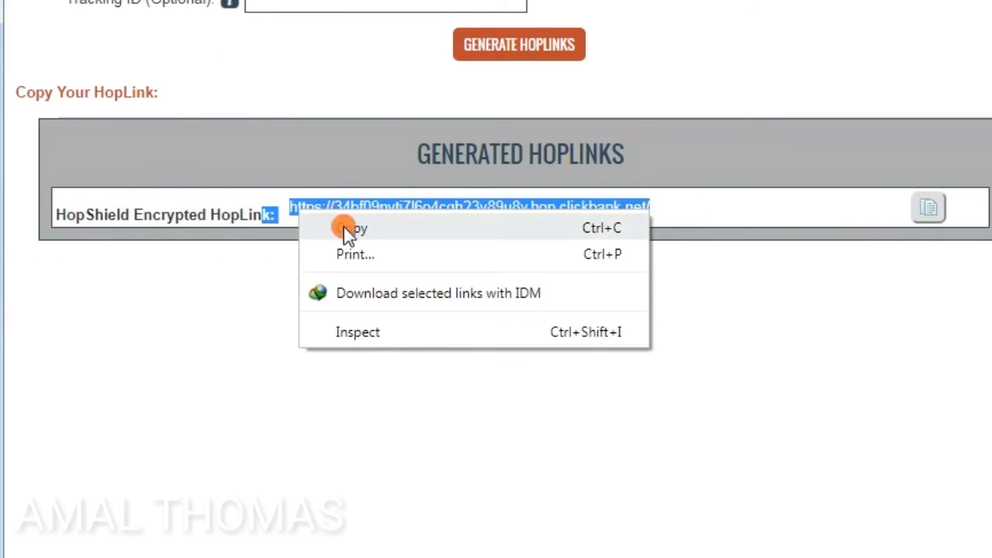
click(341, 228)
key(ctrl+v)
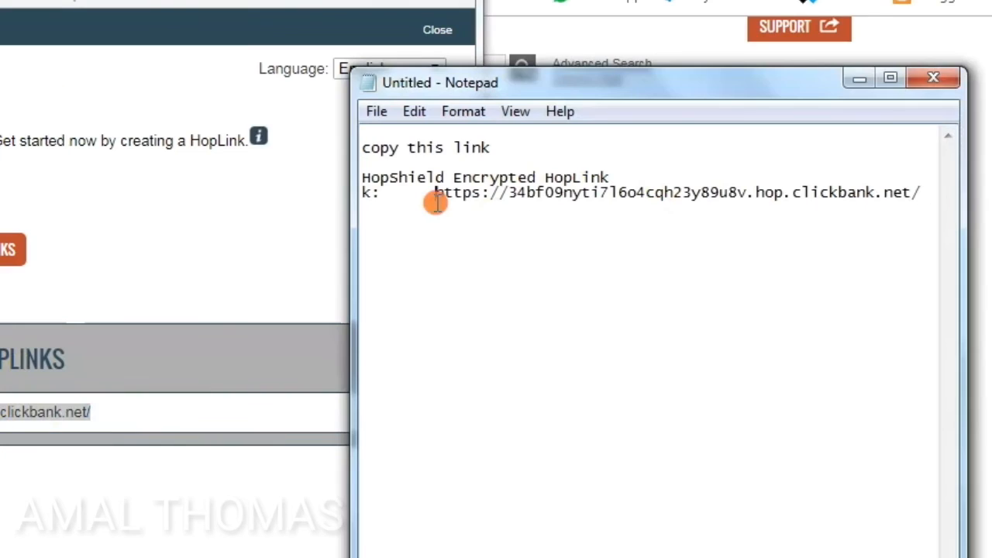
Remove the stray "k:" before the pasted link, separate it from the label with a blank line and add "go to your"
drag(434, 199, 302, 210)
key(BackSpace)
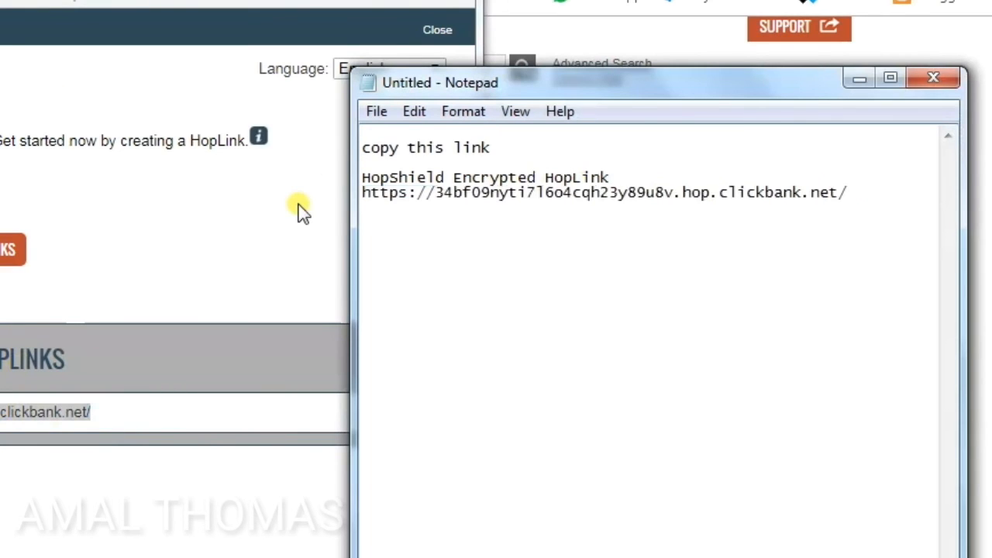
key(Return)
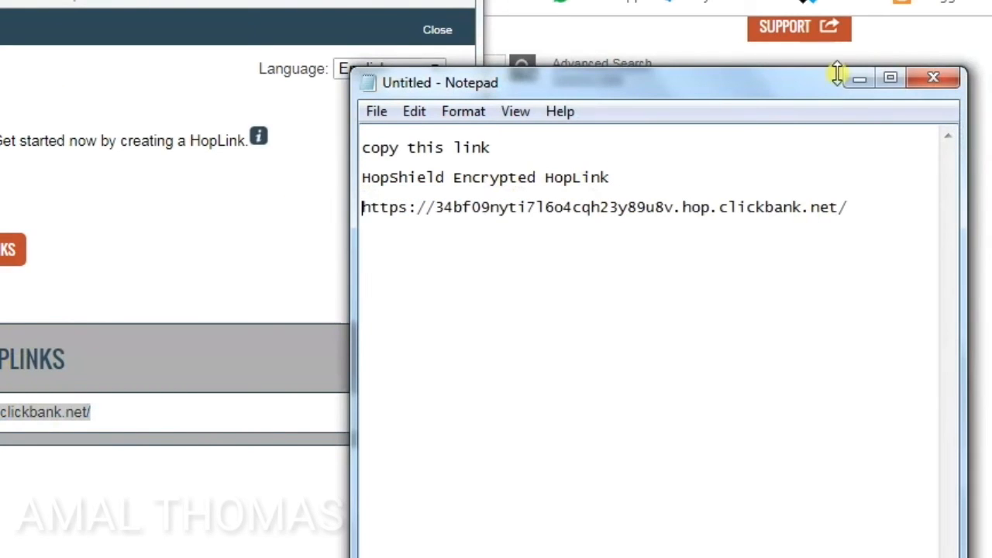
text(go to your)
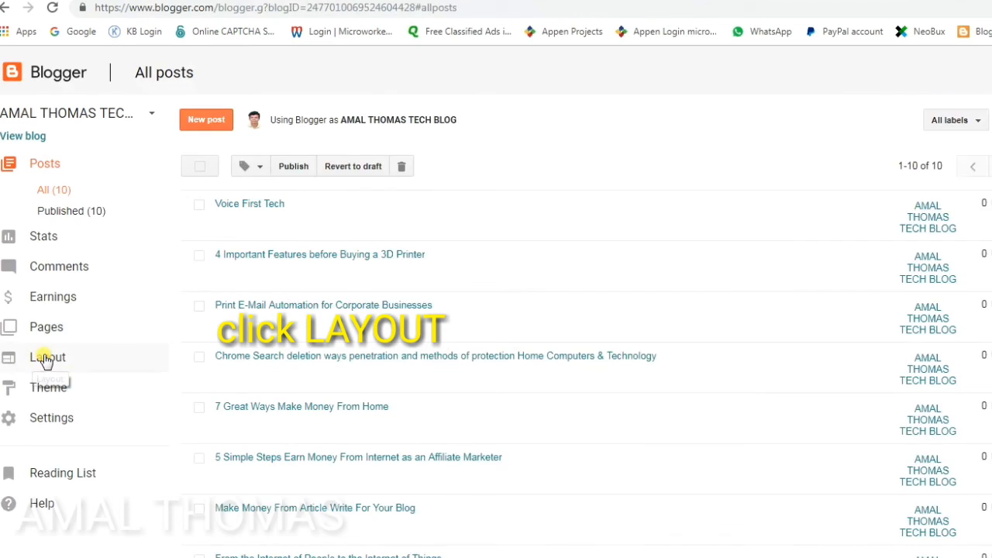
Open the blog's layout in Blogger and add an HTML/JavaScript gadget to the sidebar-right-1 section
click(45, 358)
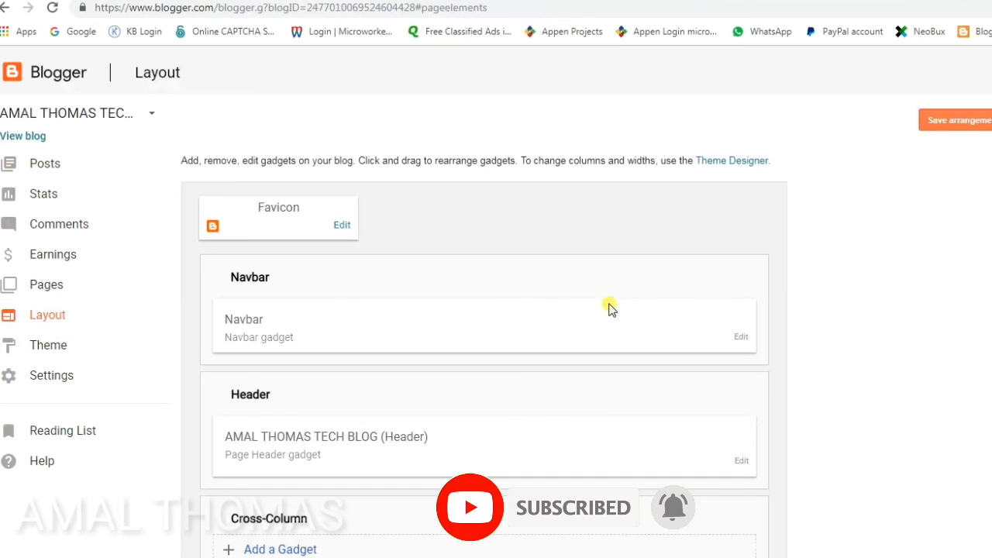
scroll(609, 306, down, 5)
scroll(609, 310, down, 1)
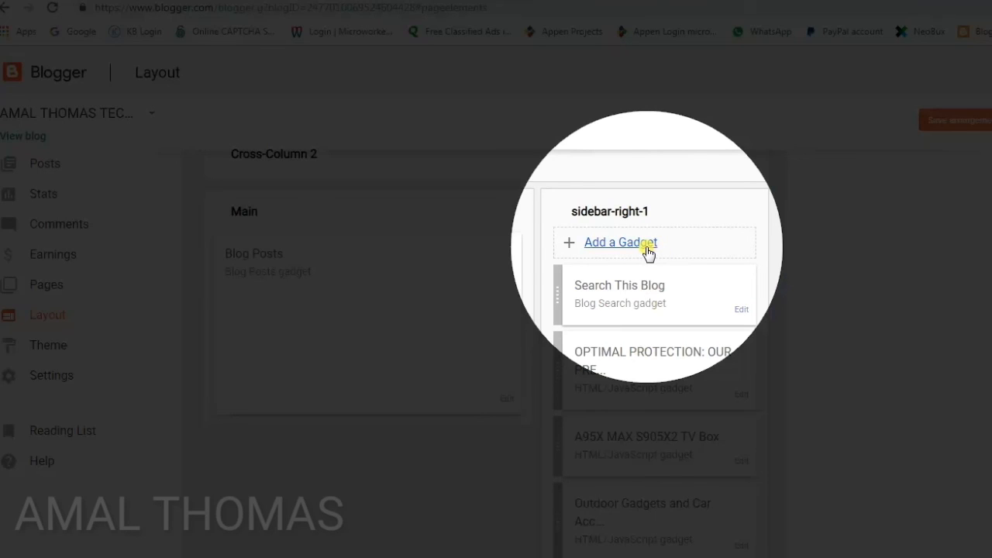
click(648, 246)
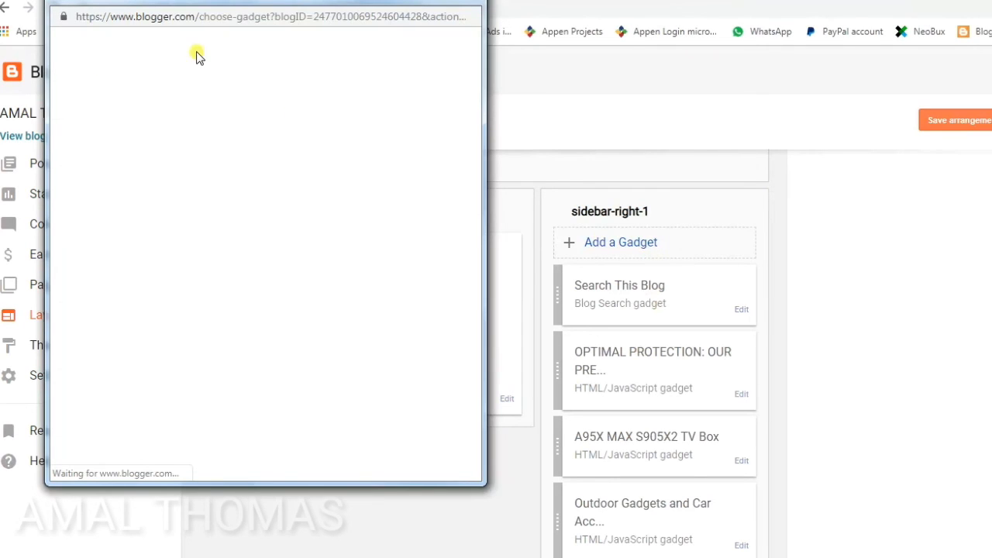
scroll(310, 348, down, 1)
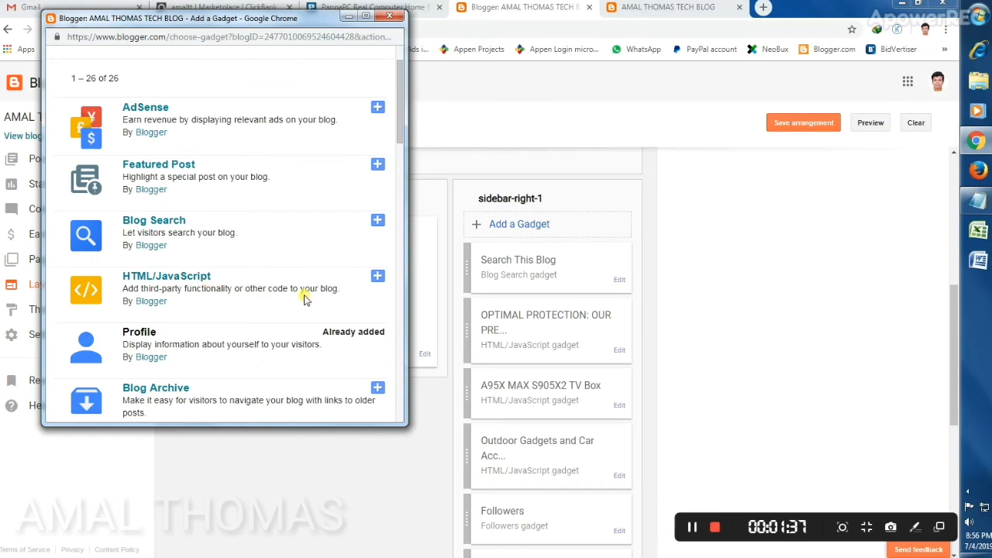
click(376, 278)
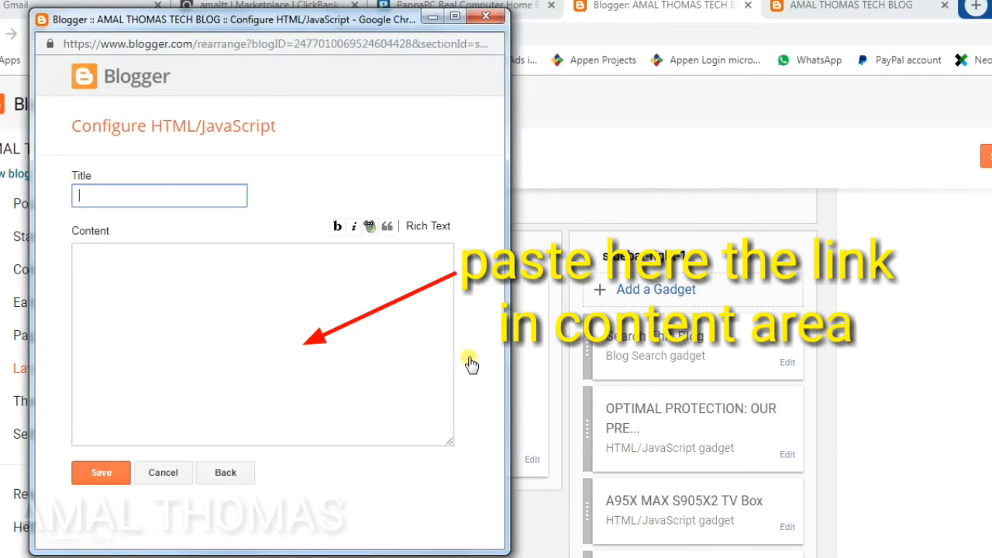
Paste the copied HopLink into the new HTML/JavaScript gadget's content
click(199, 268)
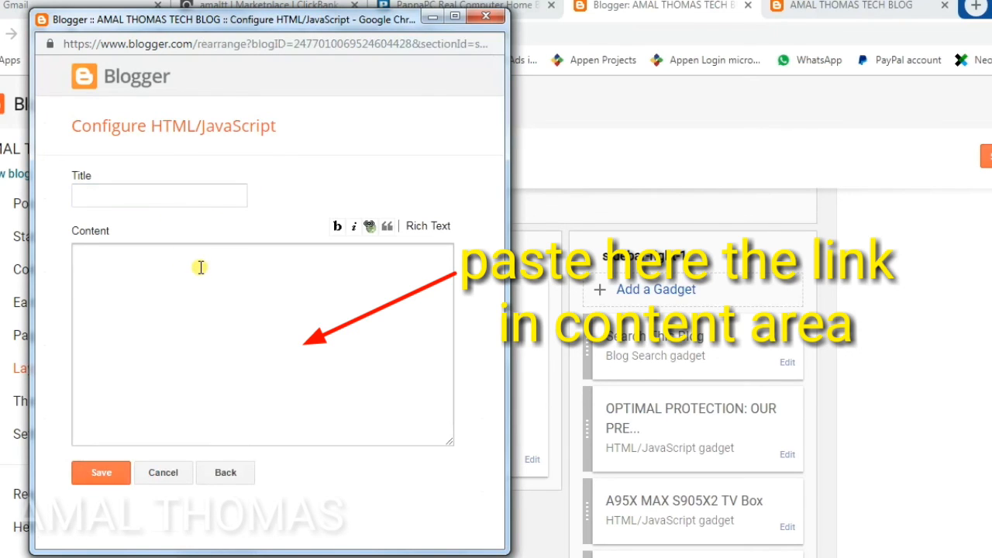
key(ctrl+v)
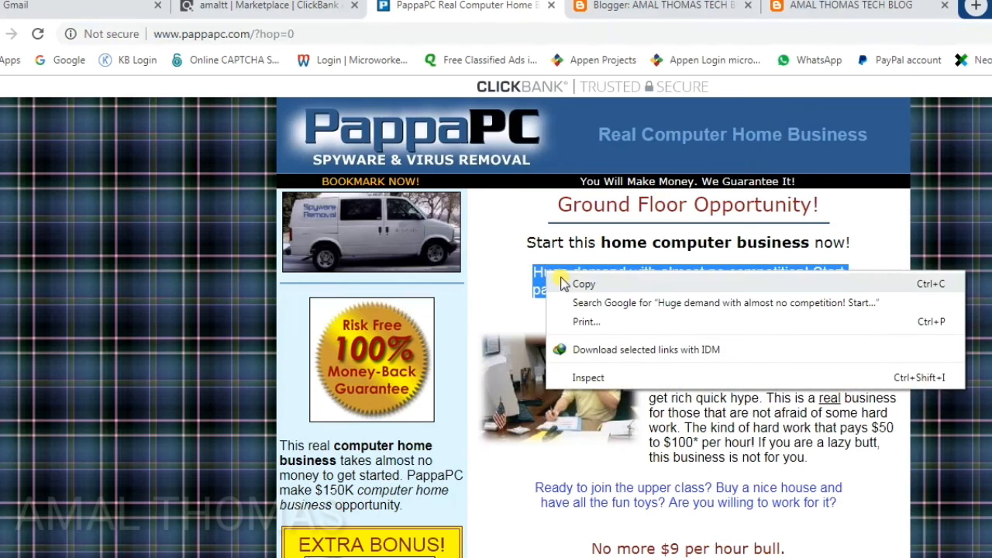
Title the HopLink gadget with the product page's "Huge demand with almost no competition!" tagline and save the blog's layout arrangement
click(583, 284)
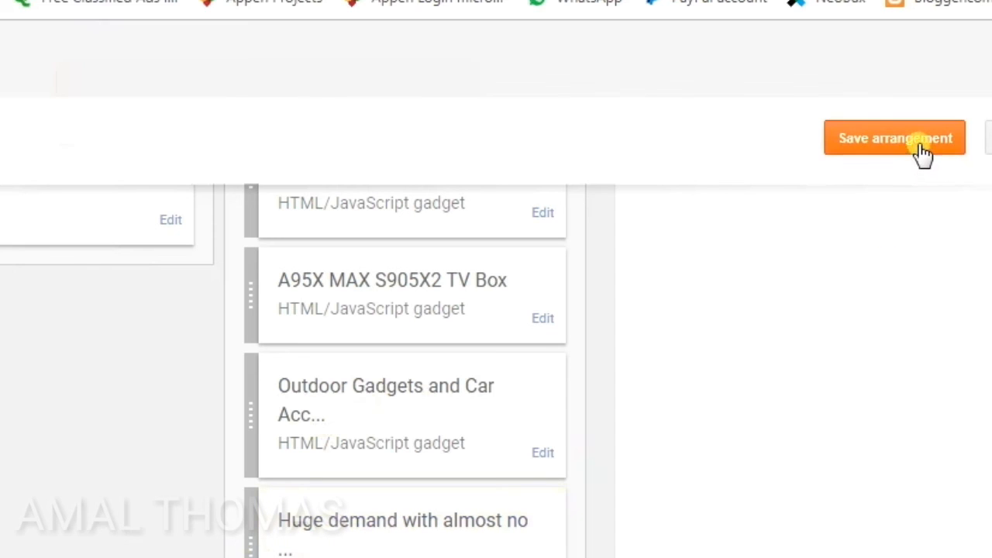
click(922, 153)
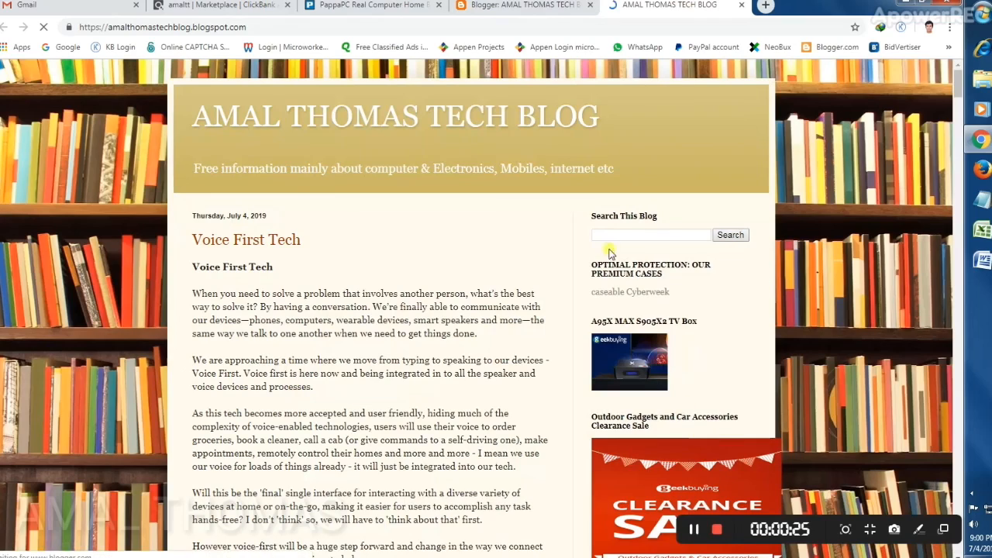
Check how the new gadget's title and HopLink appear in the published blog's sidebar, below the Clearance Sale banner
scroll(628, 457, down, 4)
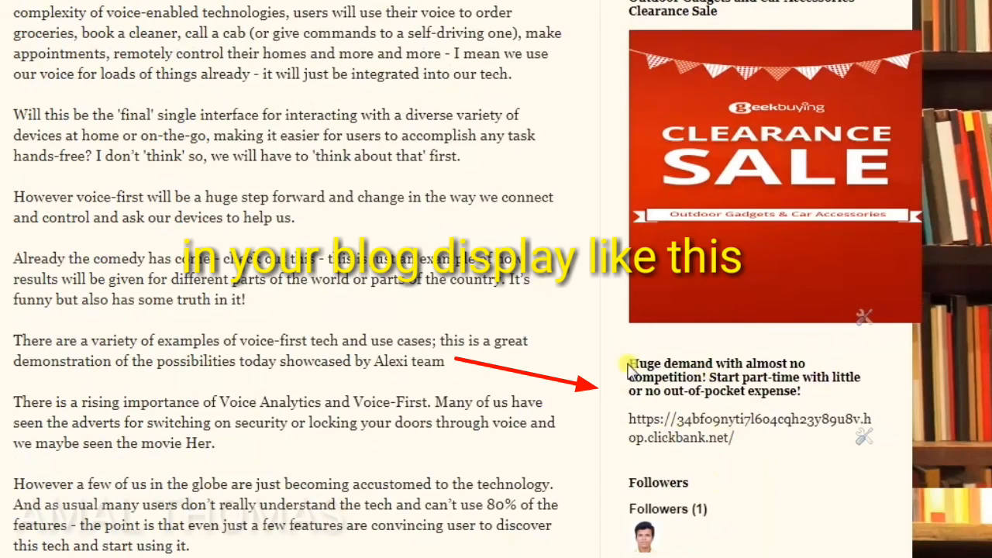
drag(629, 363, 775, 394)
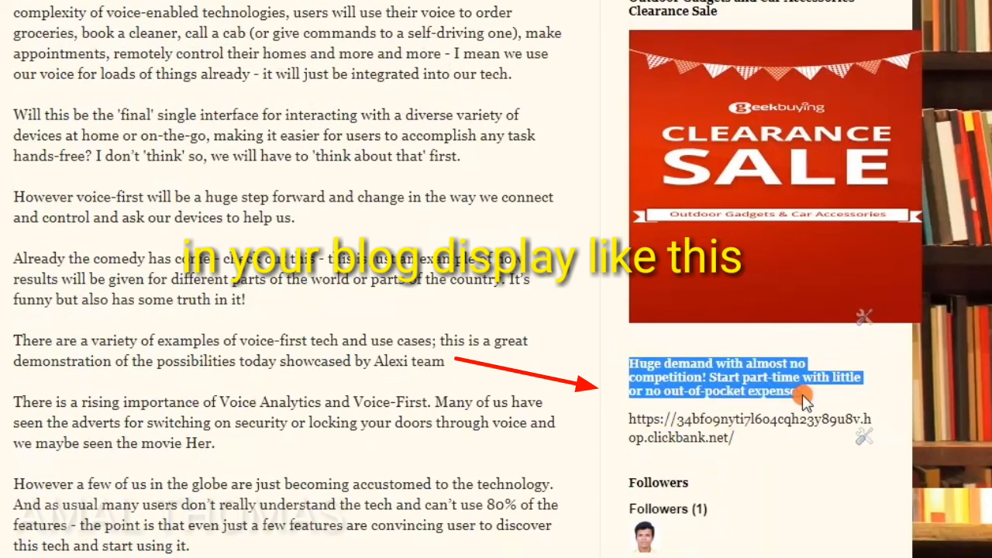
right_click(775, 394)
click(775, 397)
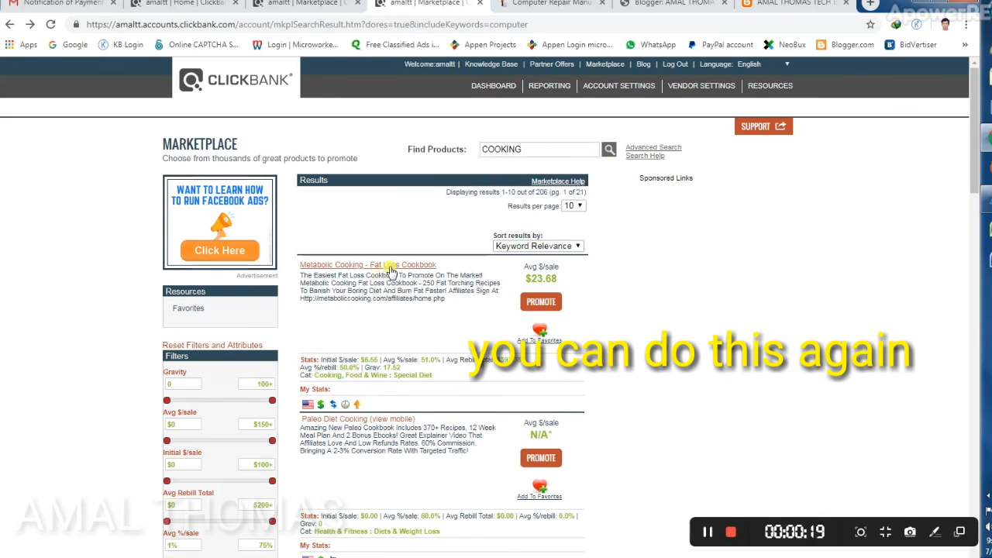
Open the "Metabolic Cooking - Fat Loss Cookbook" product page from the ClickBank Marketplace's COOKING results in a new tab
right_click(403, 265)
click(415, 276)
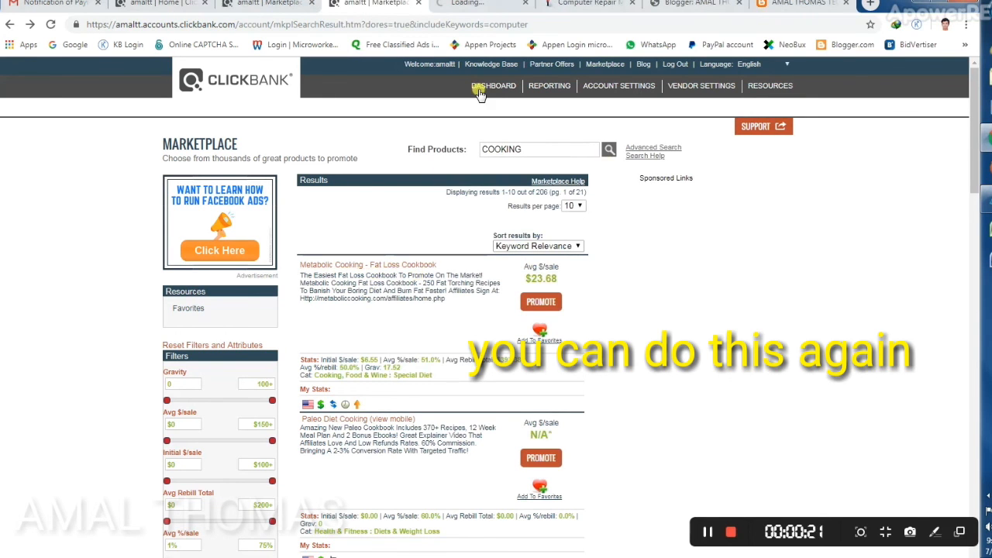